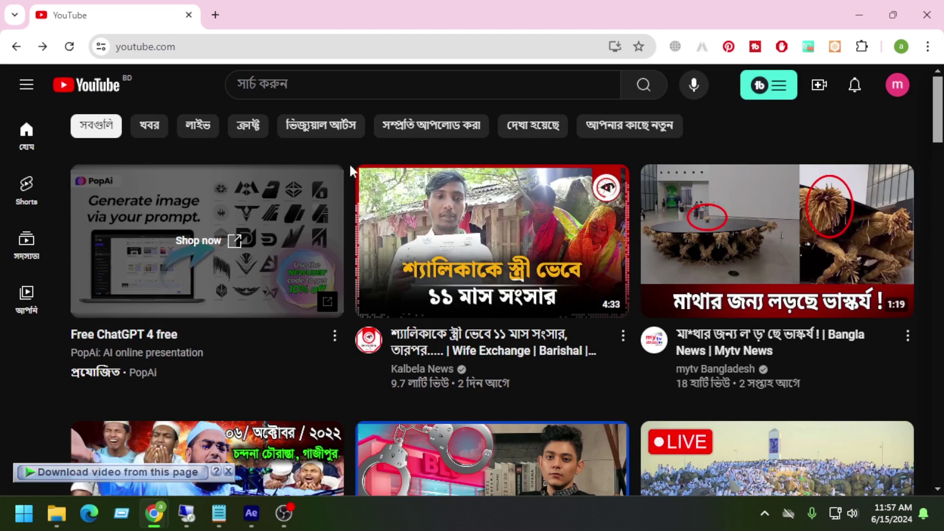
# Switch to the browser window with the Rtv News YouTube channel and look through the bordered video thumbnails on its home page.
pyautogui.moveTo(407, 193)
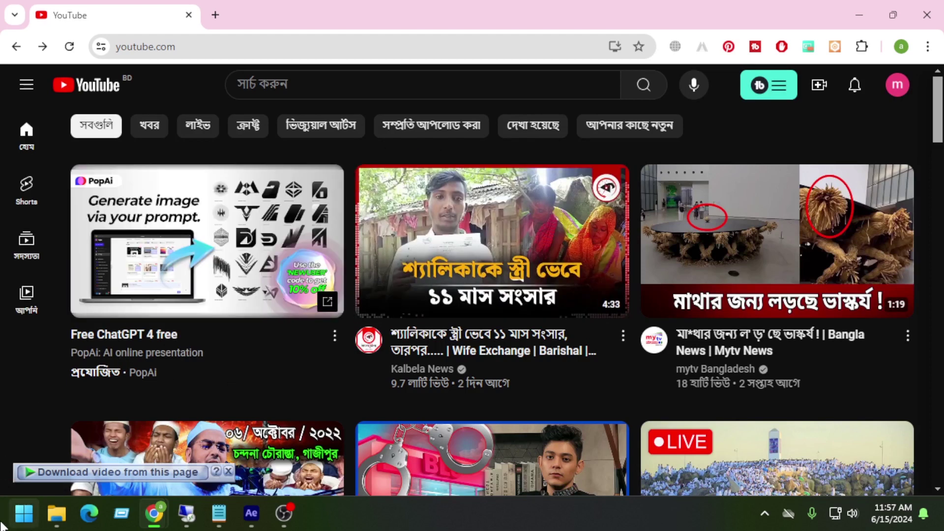
pyautogui.moveTo(153, 514)
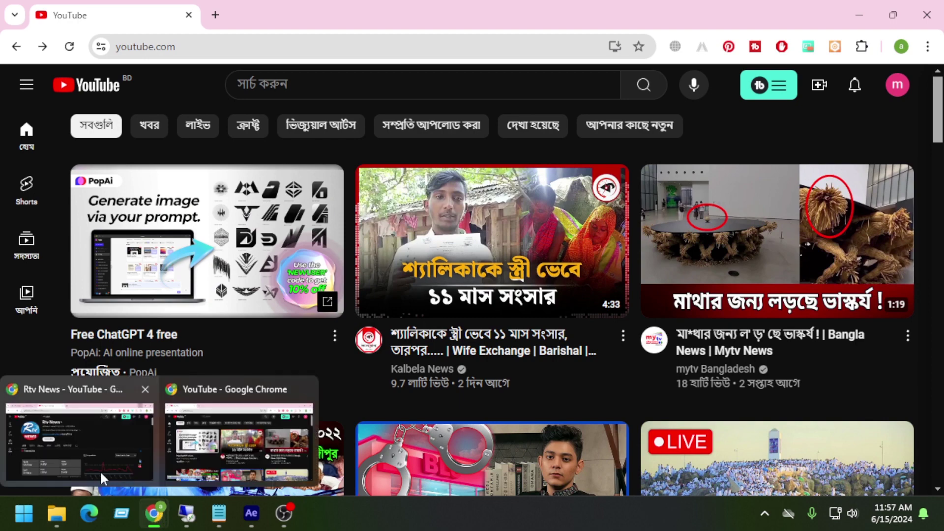
pyautogui.click(74, 440)
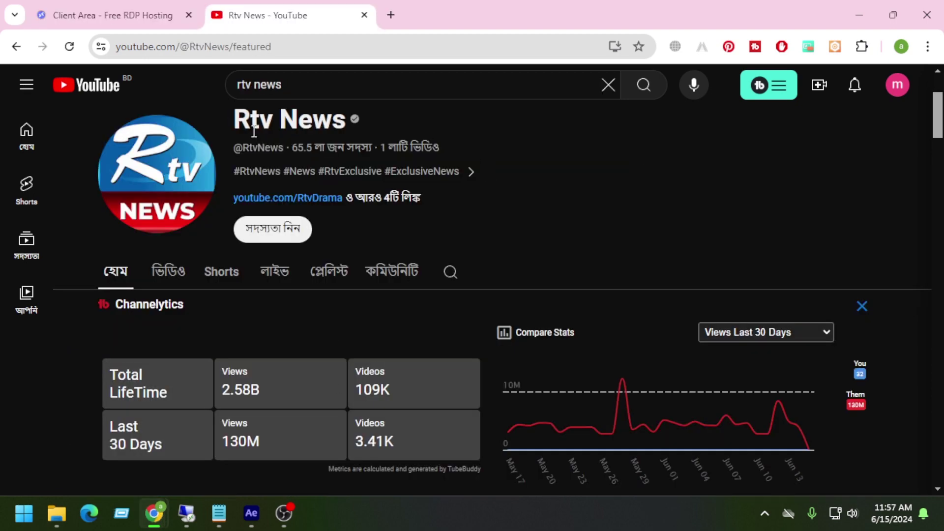
pyautogui.scroll(-5, 494, 409)
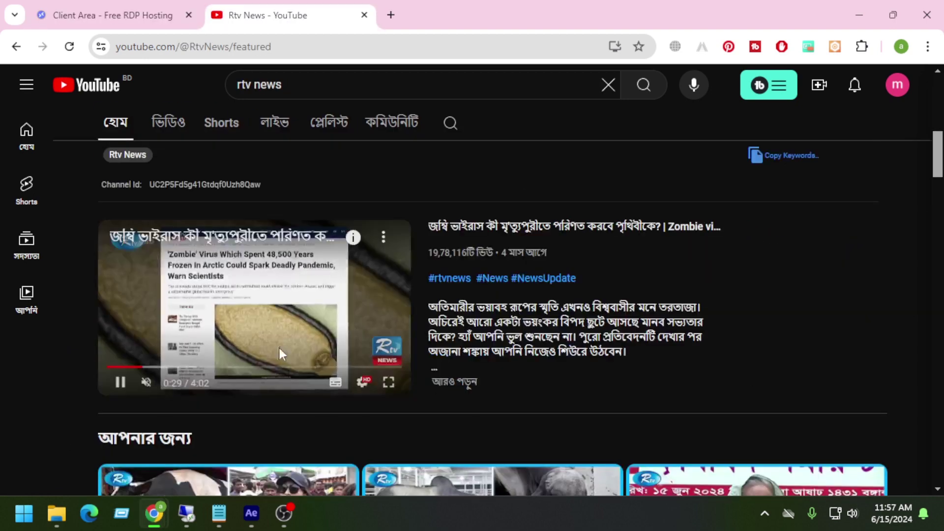
pyautogui.scroll(-7, 285, 354)
pyautogui.scroll(-10, 740, 358)
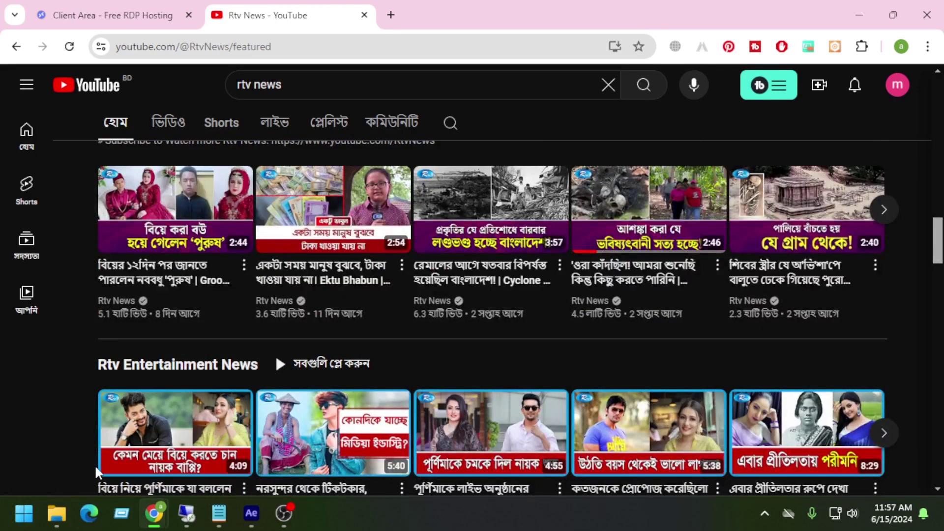
pyautogui.moveTo(107, 448)
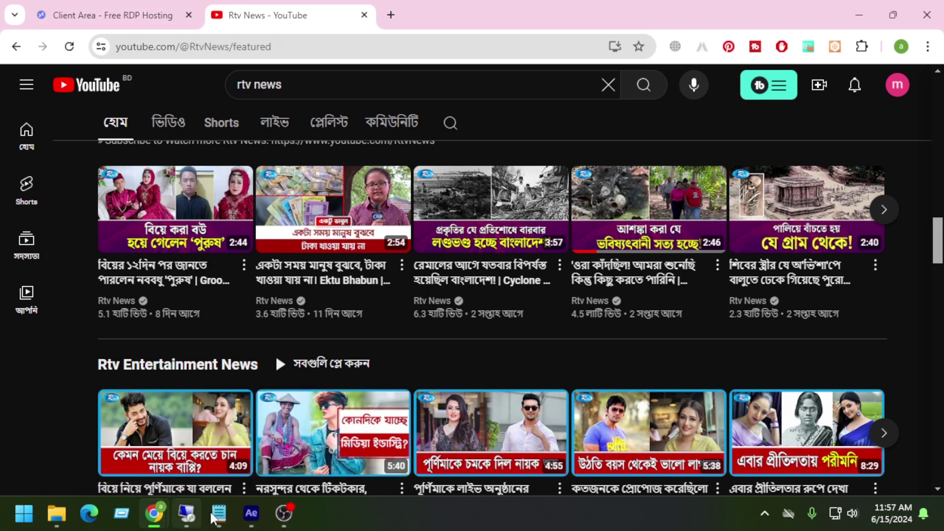
# Switch to After Effects and scrub through the opening seconds of the finished border animation, returning to the start of the timeline.
pyautogui.click(252, 513)
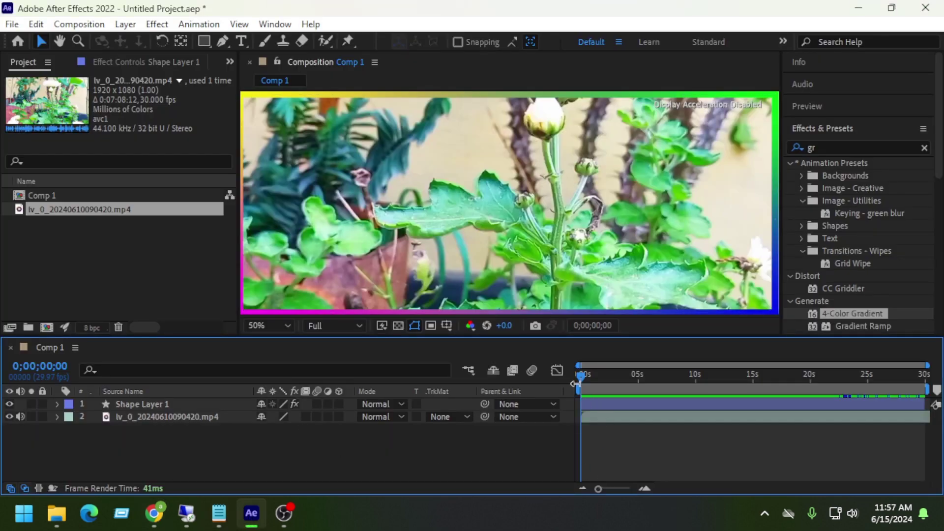
pyautogui.moveTo(578, 374); pyautogui.dragTo(600, 378)
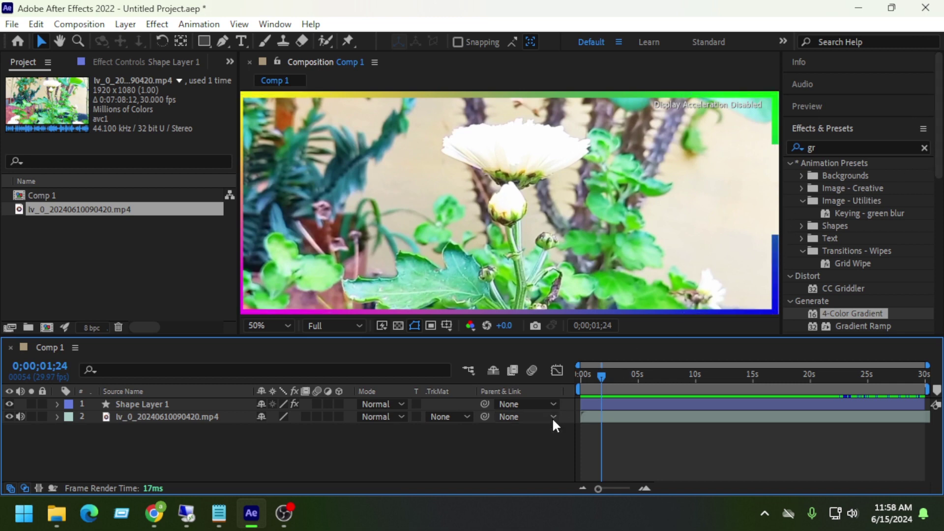
pyautogui.moveTo(601, 380); pyautogui.dragTo(520, 369)
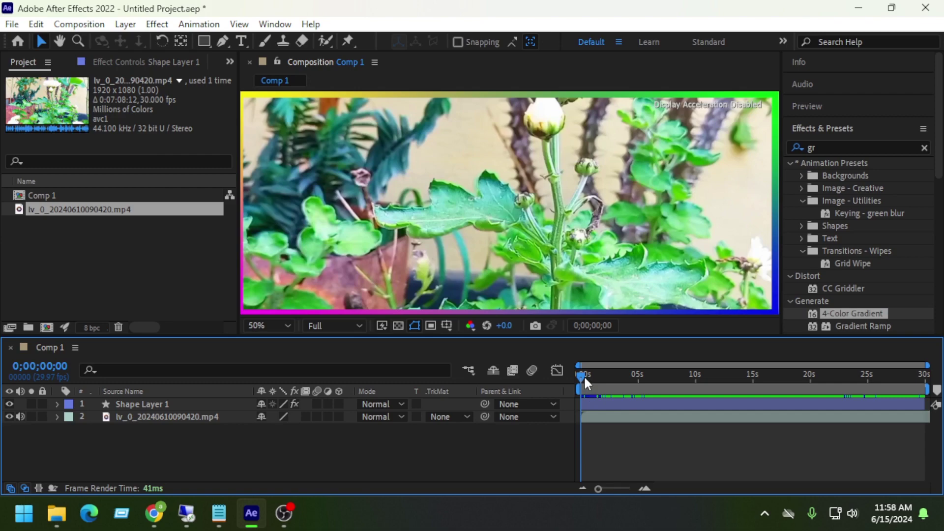
pyautogui.moveTo(583, 375); pyautogui.dragTo(544, 373)
# Start a new project without saving the current one and create a 1920 x 1080, 29.97 fps composition lasting 30 seconds.
pyautogui.click(12, 25)
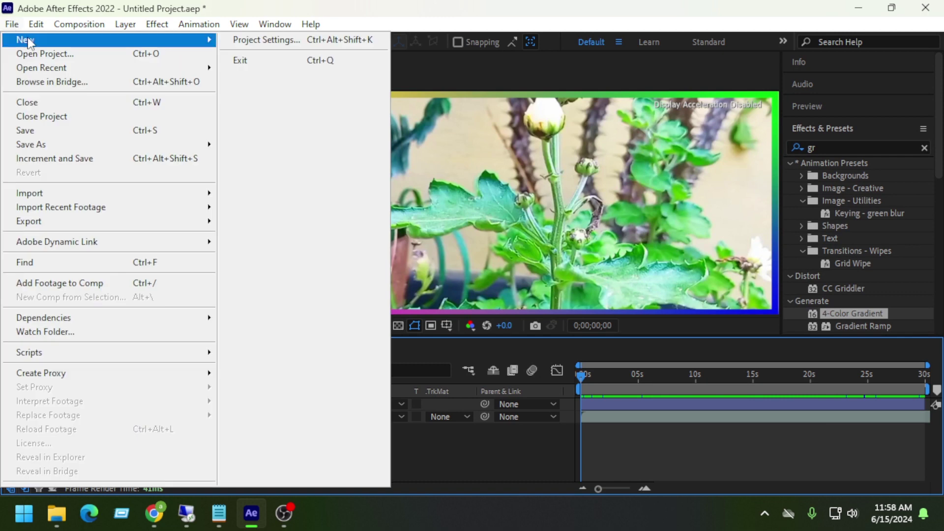
pyautogui.moveTo(193, 43)
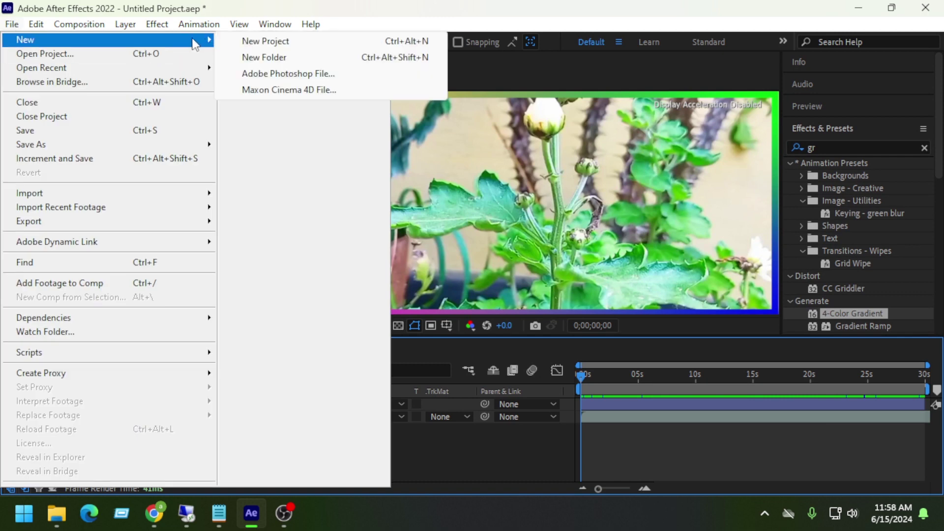
pyautogui.click(266, 41)
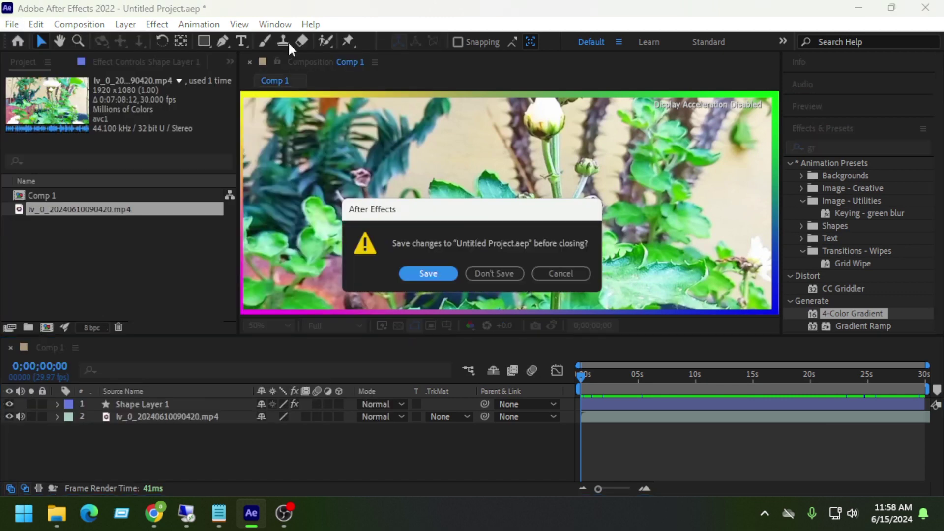
pyautogui.click(483, 273)
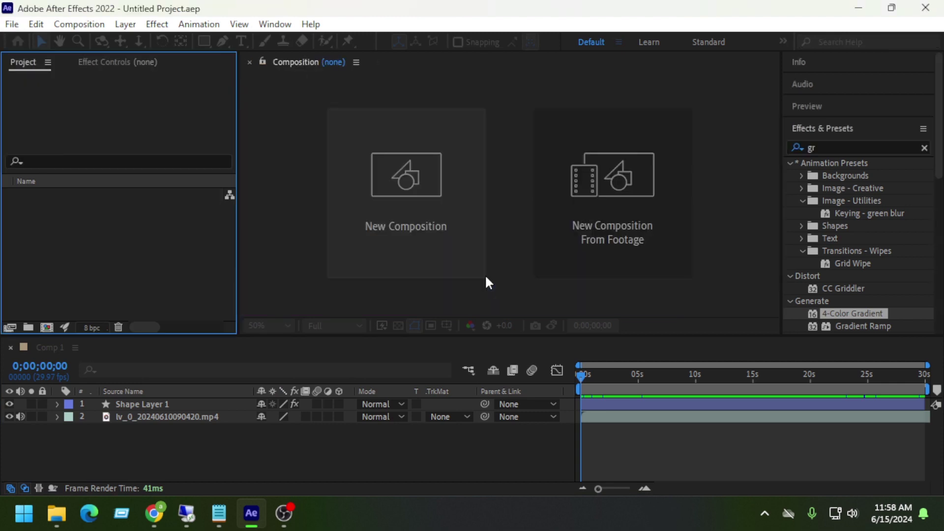
pyautogui.click(406, 199)
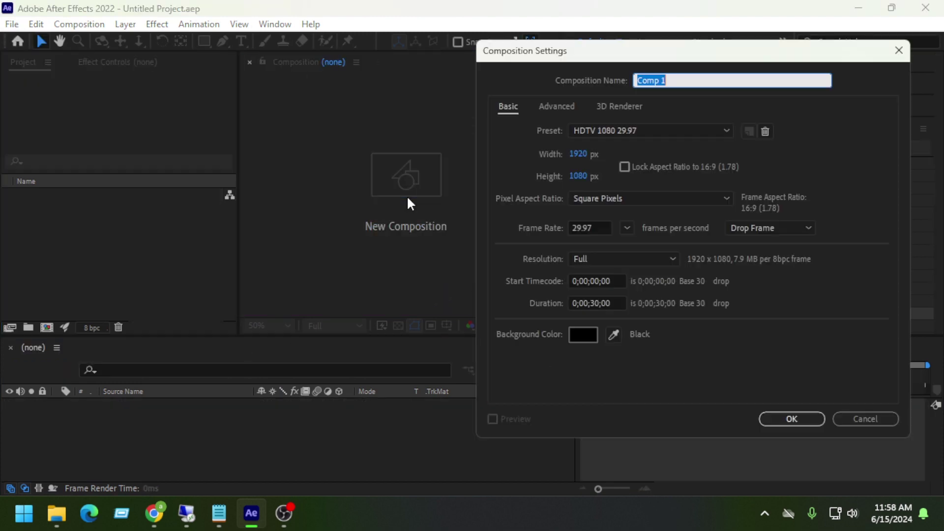
pyautogui.click(787, 417)
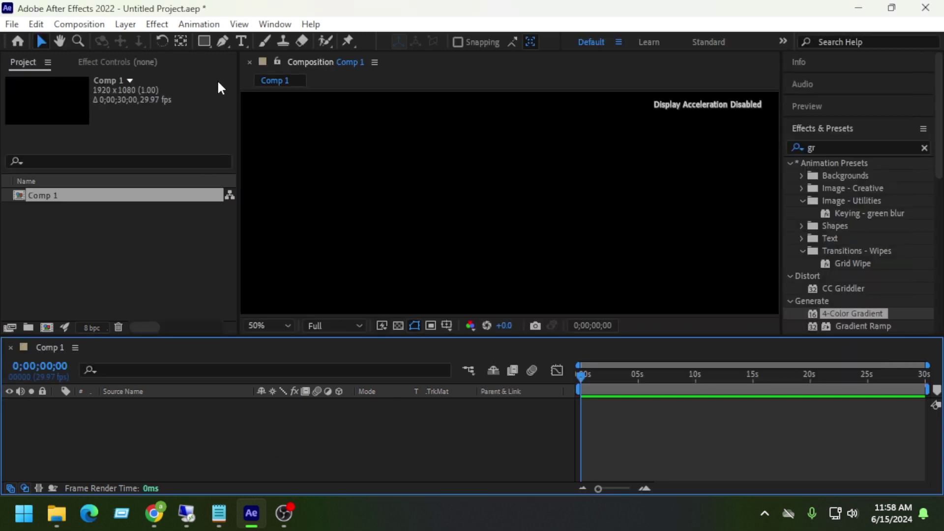
# Draw an unfilled rectangle with an 18 px white stroke along the composition's edges and add Trim Paths to it.
pyautogui.click(205, 42)
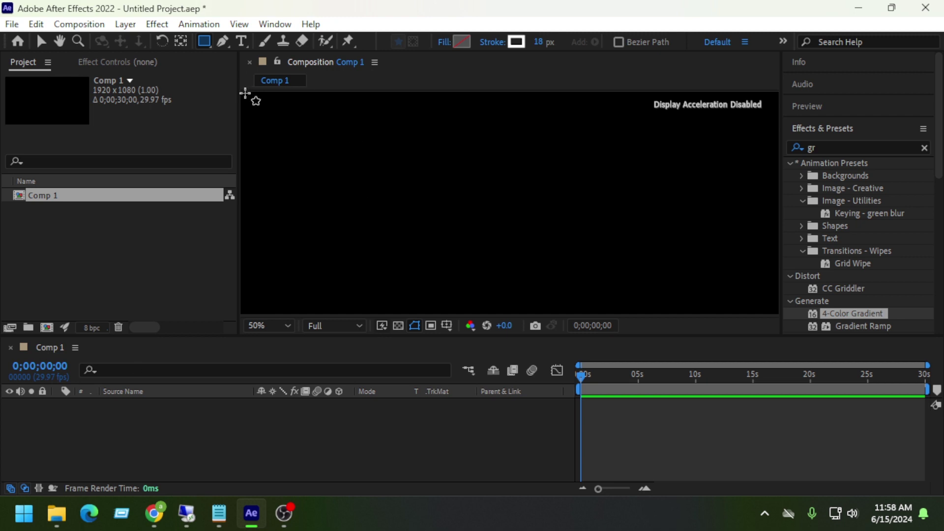
pyautogui.moveTo(245, 93); pyautogui.dragTo(778, 313)
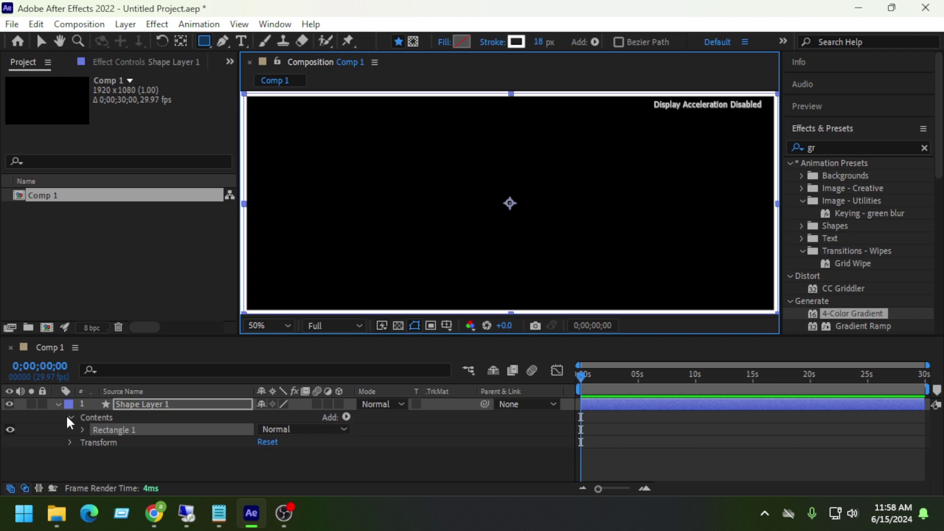
pyautogui.click(60, 402)
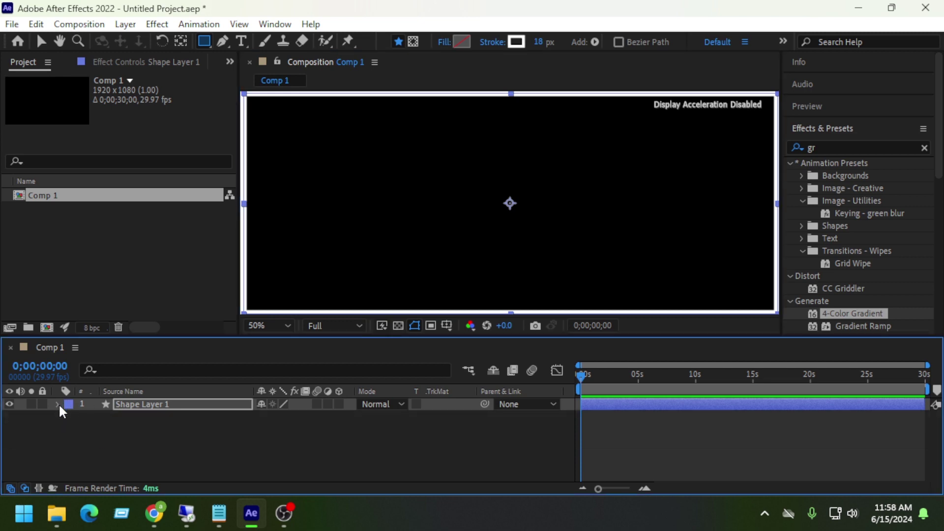
pyautogui.click(57, 404)
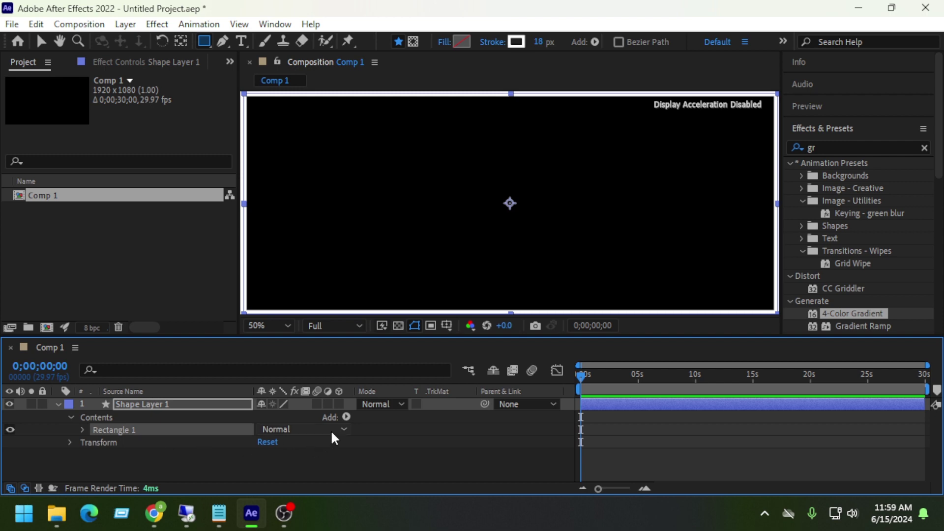
pyautogui.click(346, 417)
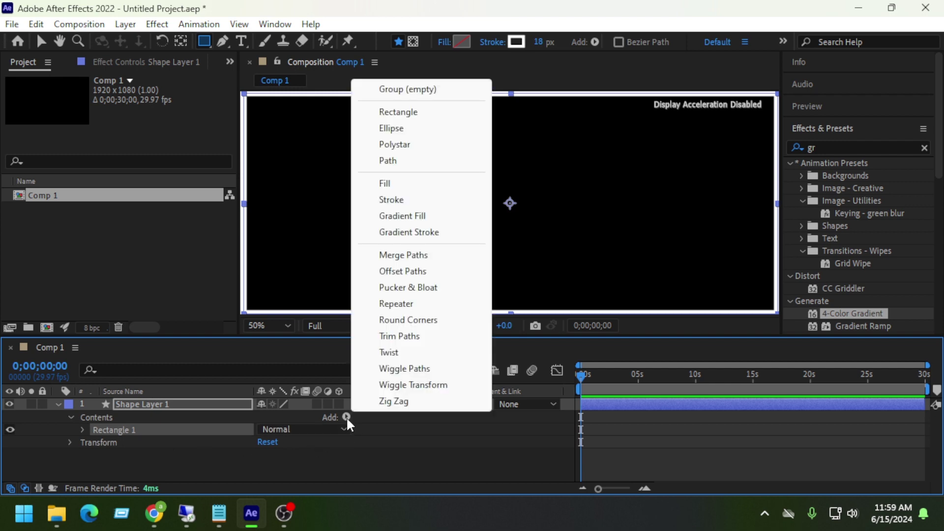
pyautogui.click(411, 337)
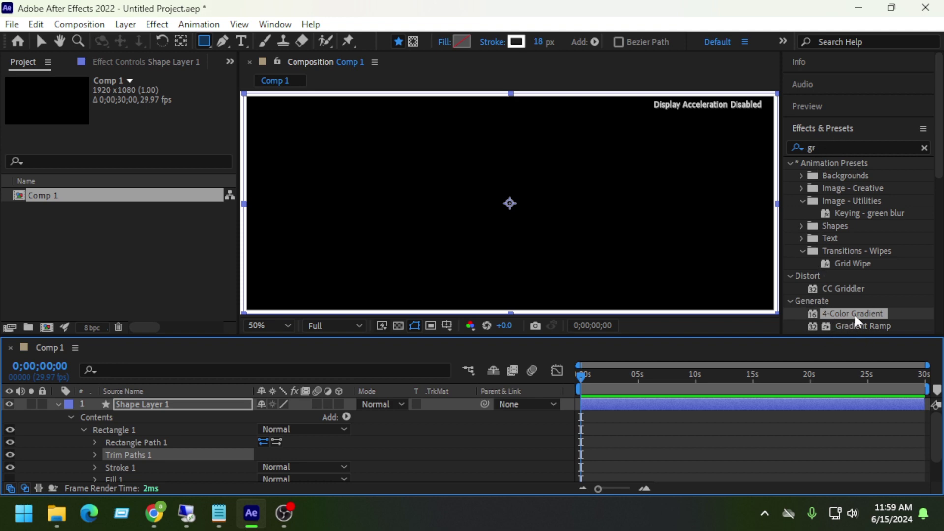
# Apply the 4-Color Gradient effect to the rectangle's shape layer and set its Color 1 to purple 6600FF.
pyautogui.moveTo(854, 318); pyautogui.dragTo(134, 403)
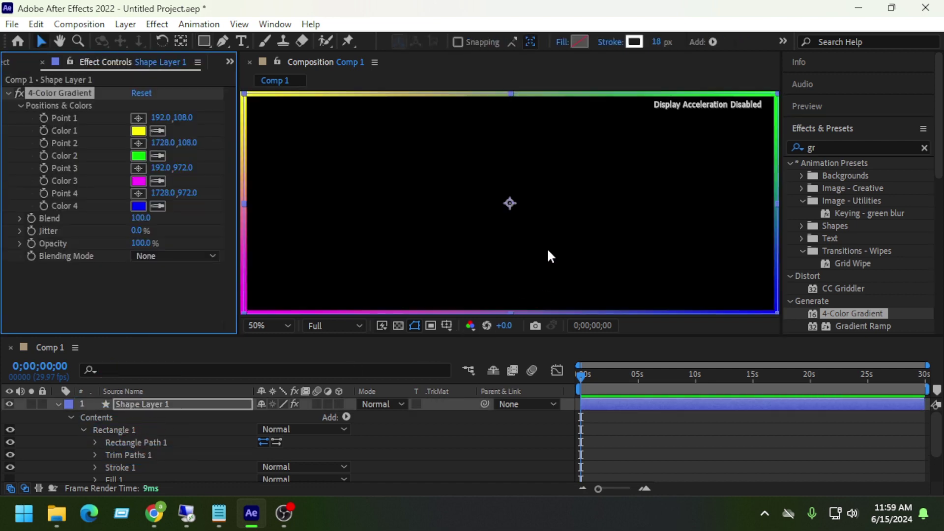
pyautogui.click(139, 131)
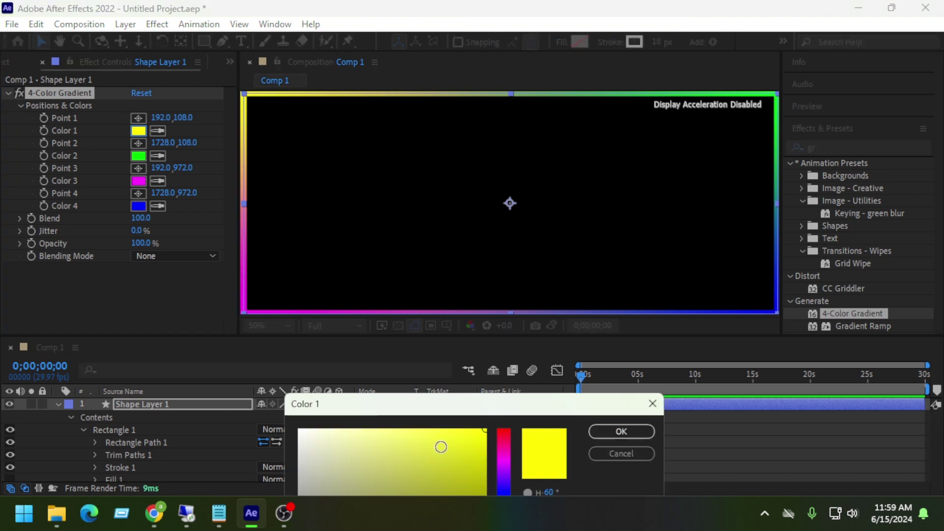
pyautogui.click(503, 480)
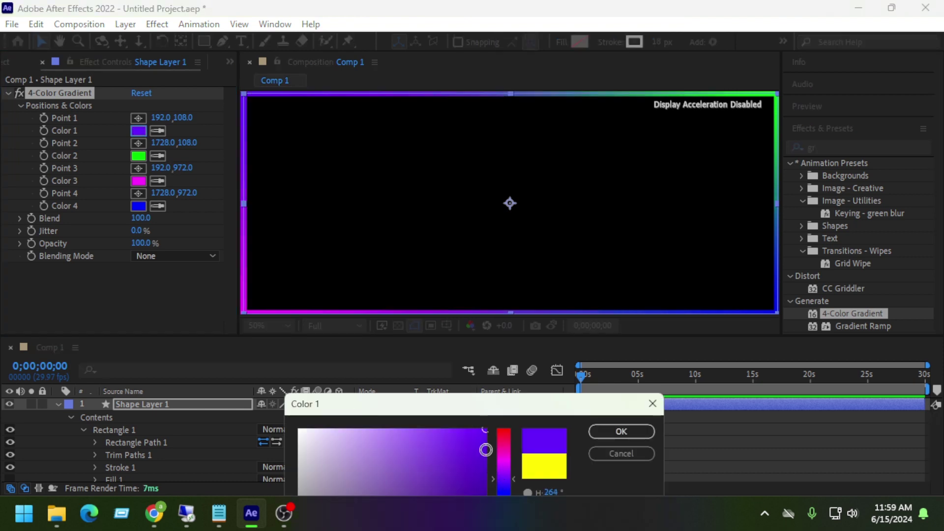
pyautogui.moveTo(472, 408); pyautogui.dragTo(429, 199)
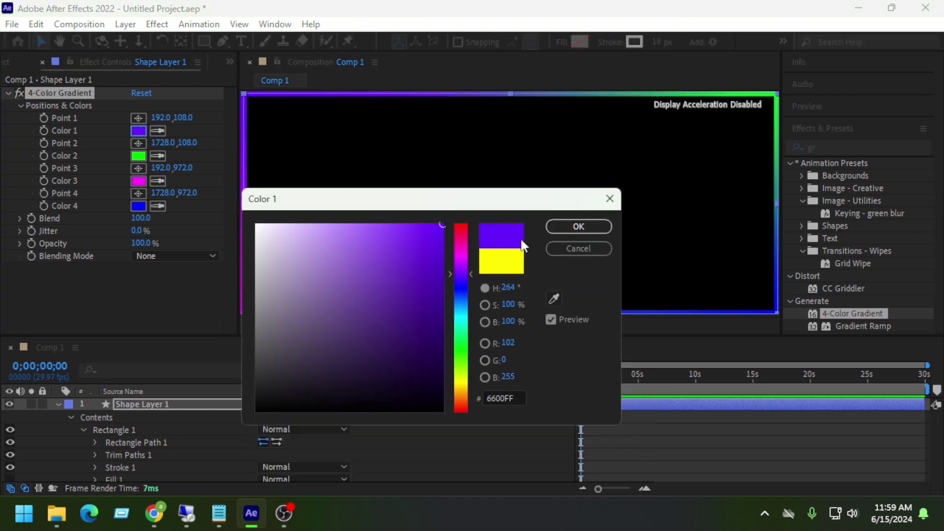
pyautogui.click(578, 226)
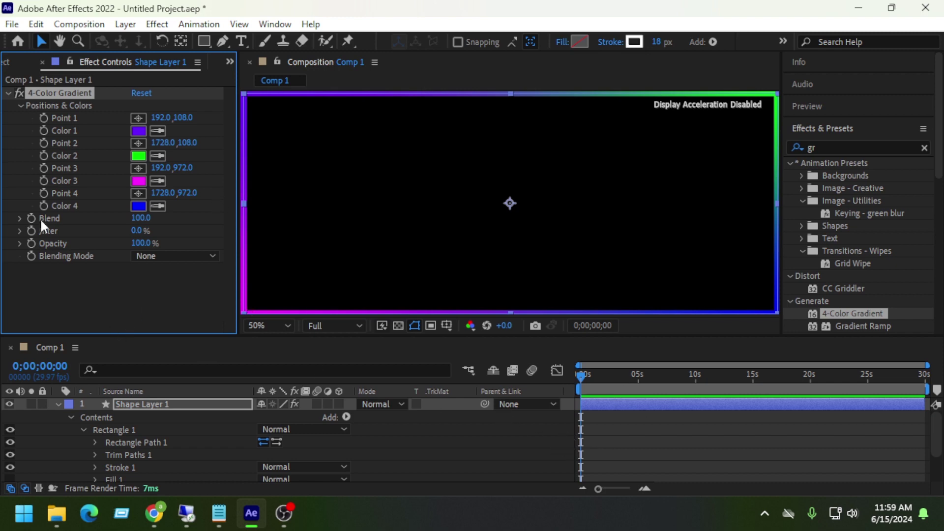
pyautogui.click(8, 93)
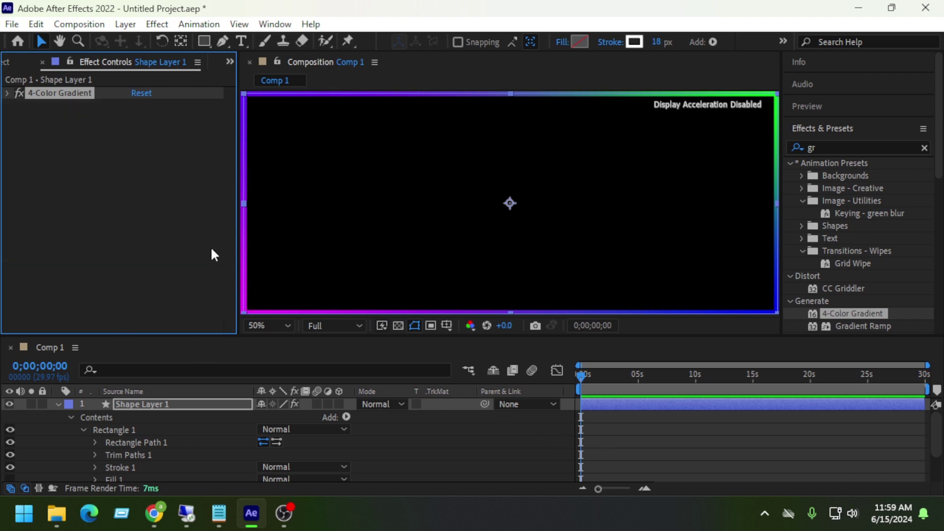
# Keyframe the Trim Paths Start value at 0% at time 0;00;00;00 and 100% at 0;00;29;29.
pyautogui.moveTo(579, 376); pyautogui.dragTo(348, 373)
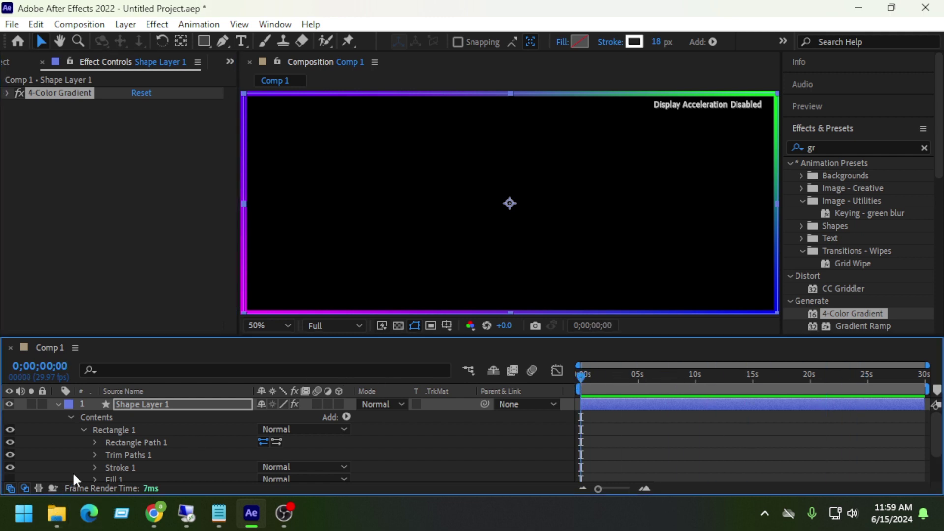
pyautogui.click(94, 453)
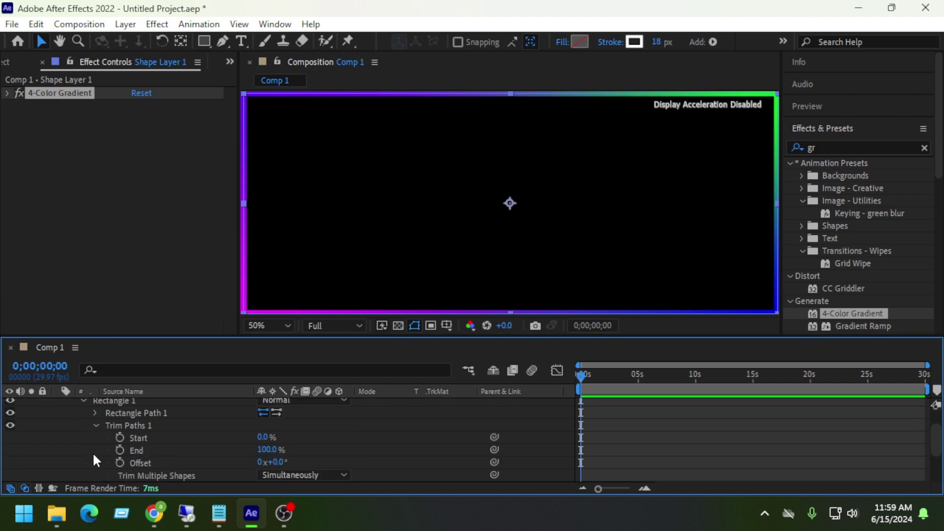
pyautogui.click(119, 438)
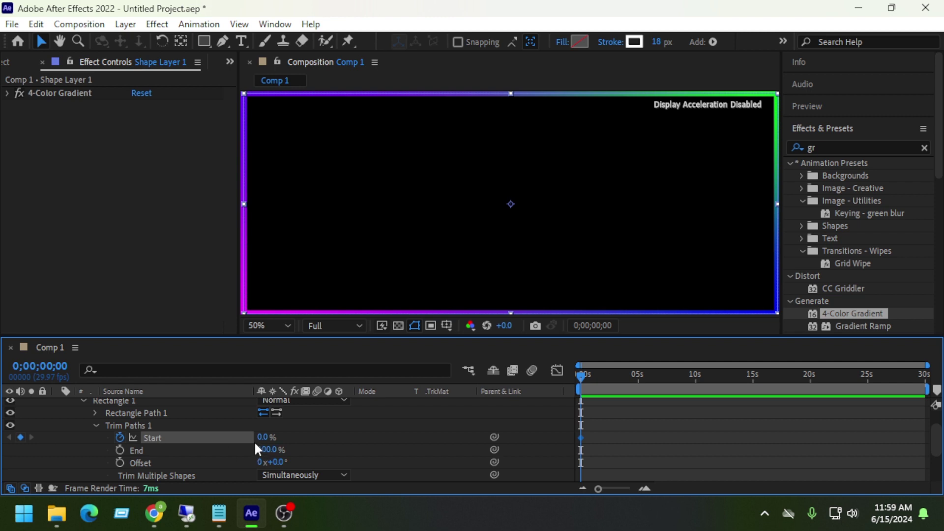
pyautogui.moveTo(582, 379); pyautogui.dragTo(925, 379)
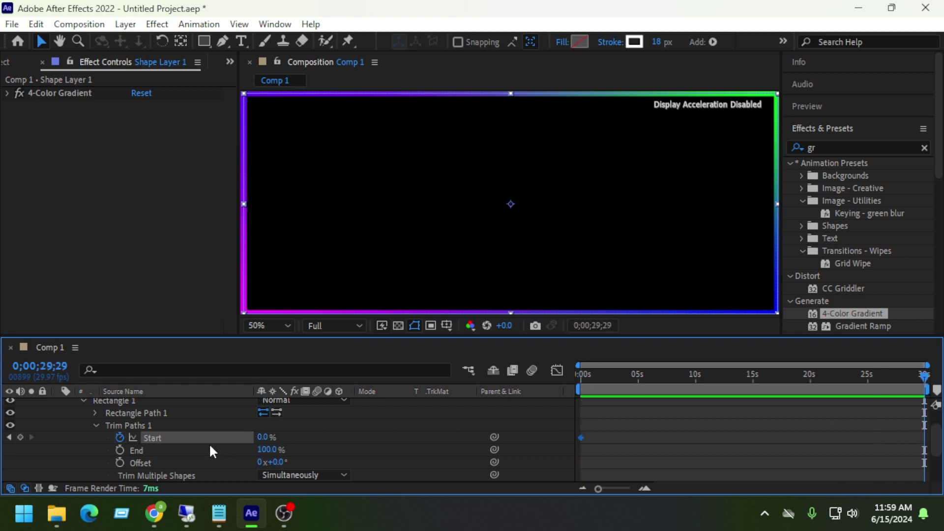
pyautogui.moveTo(260, 438); pyautogui.dragTo(359, 438)
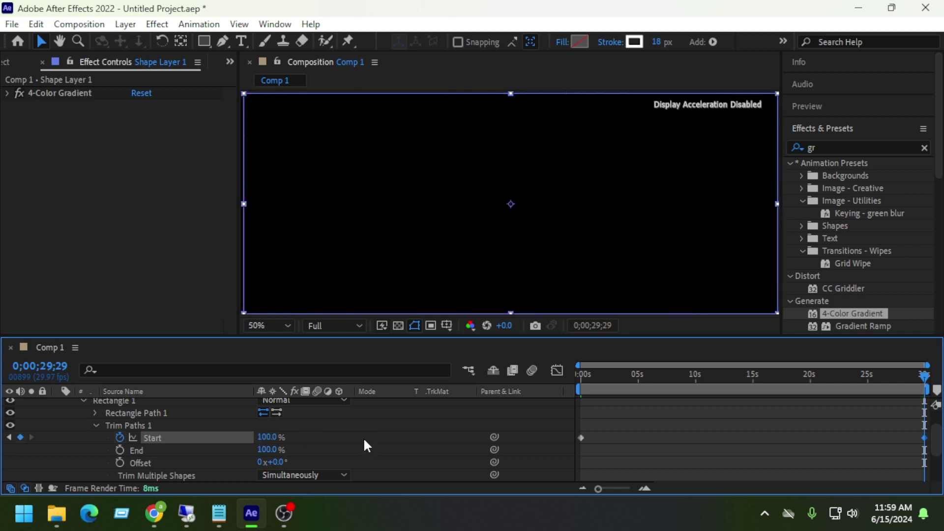
# Preview the border trimming animation from the first frame, then return the playhead to the start of the composition.
pyautogui.moveTo(925, 378); pyautogui.dragTo(550, 406)
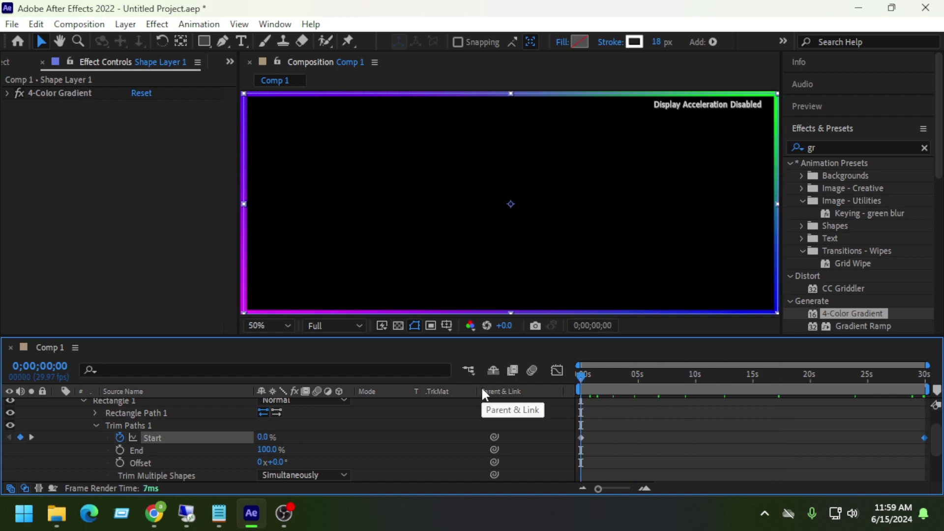
pyautogui.press('space')
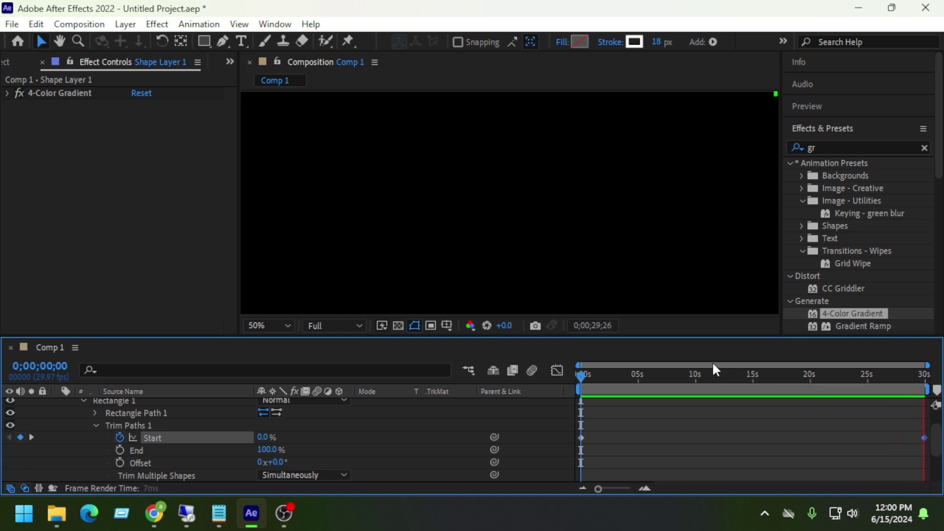
pyautogui.click(599, 387)
pyautogui.moveTo(593, 387); pyautogui.dragTo(571, 377)
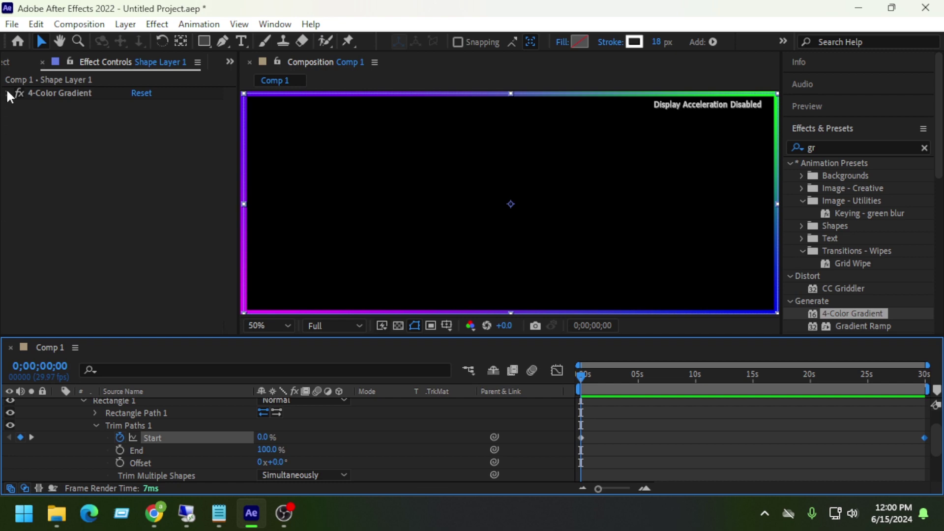
# Import the footage file lv_0_20240610090420.mp4 into the project.
pyautogui.click(5, 63)
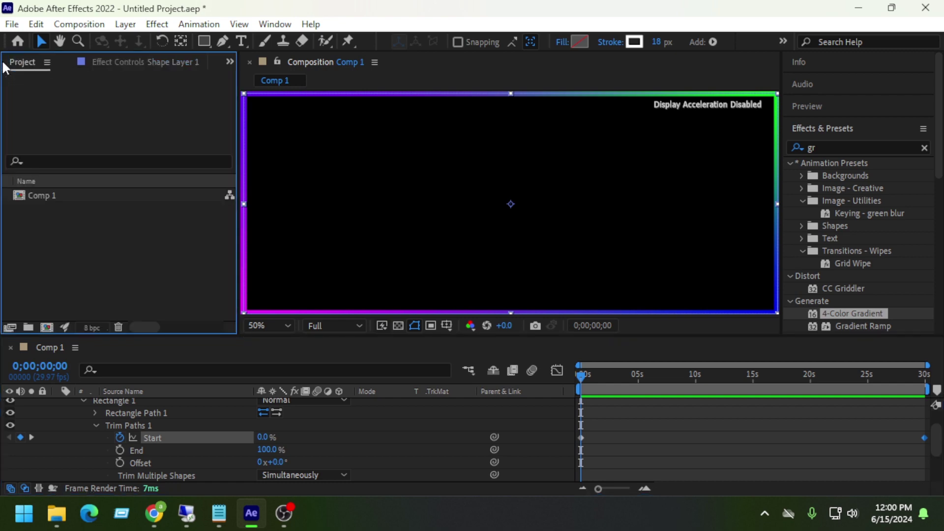
pyautogui.rightClick(78, 256)
pyautogui.click(57, 239)
pyautogui.doubleClick(55, 235)
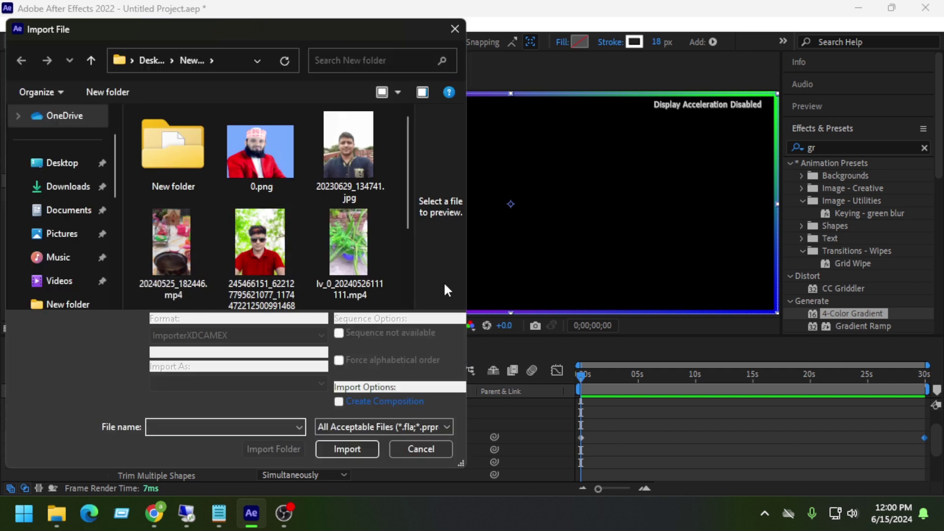
pyautogui.scroll(-2, 325, 255)
pyautogui.press('Escape')
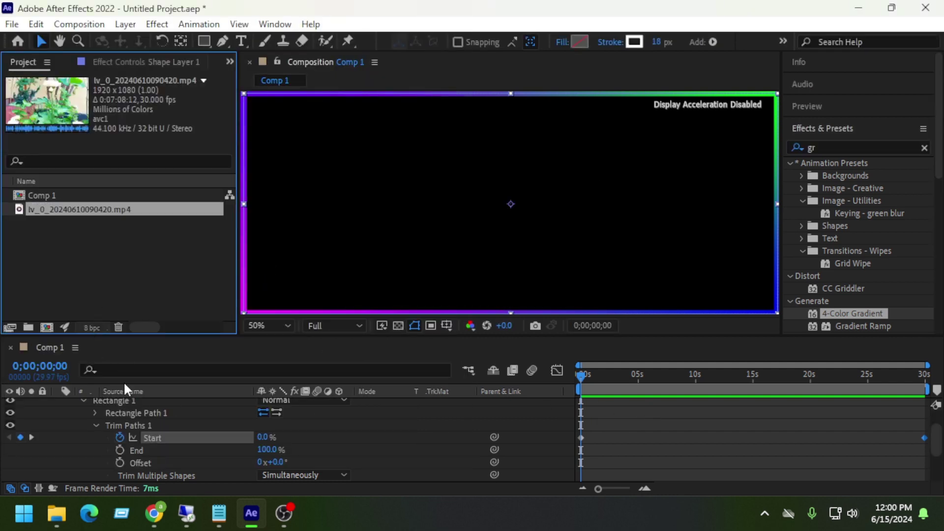
# Collapse the shape layer's properties and place the imported video beneath it in Comp 1.
pyautogui.click(82, 399)
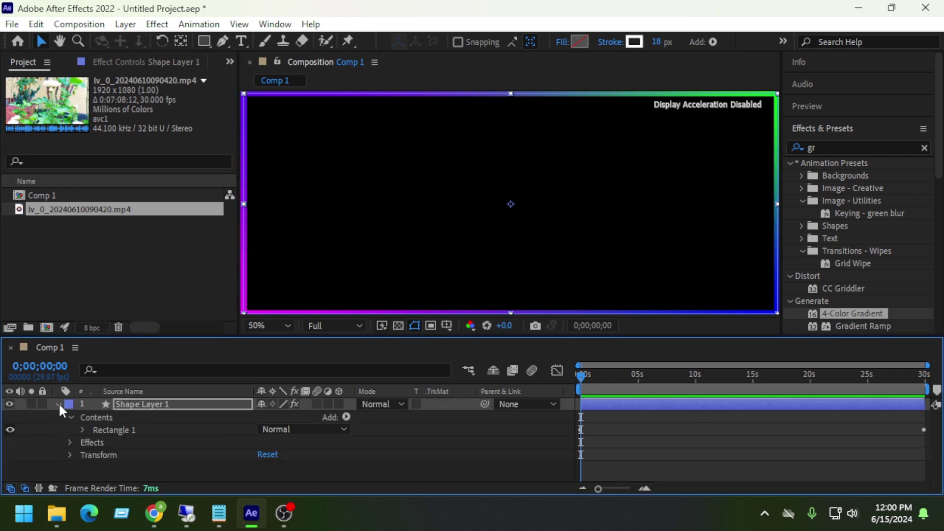
pyautogui.click(58, 404)
pyautogui.moveTo(70, 203); pyautogui.dragTo(41, 431)
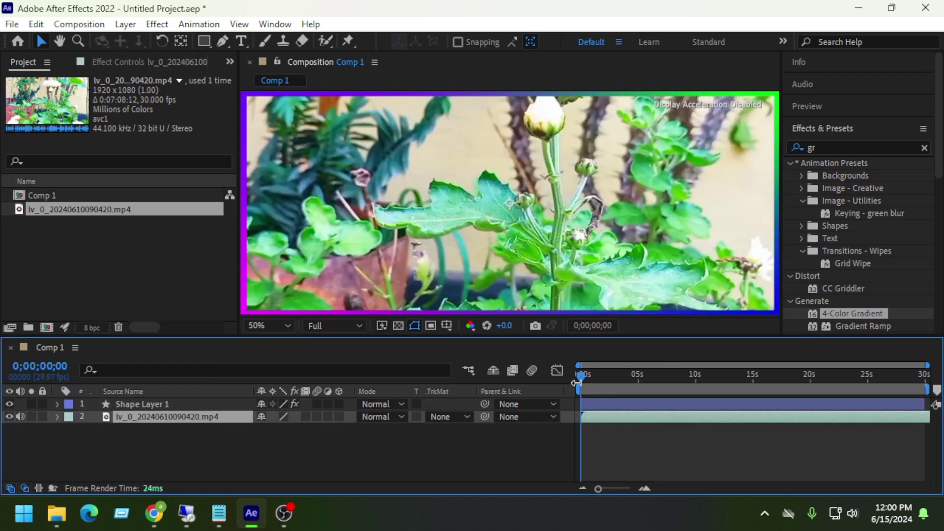
# Preview the animated border over the footage at several times and return the playhead to 0;00;00;00.
pyautogui.moveTo(582, 374); pyautogui.dragTo(684, 389)
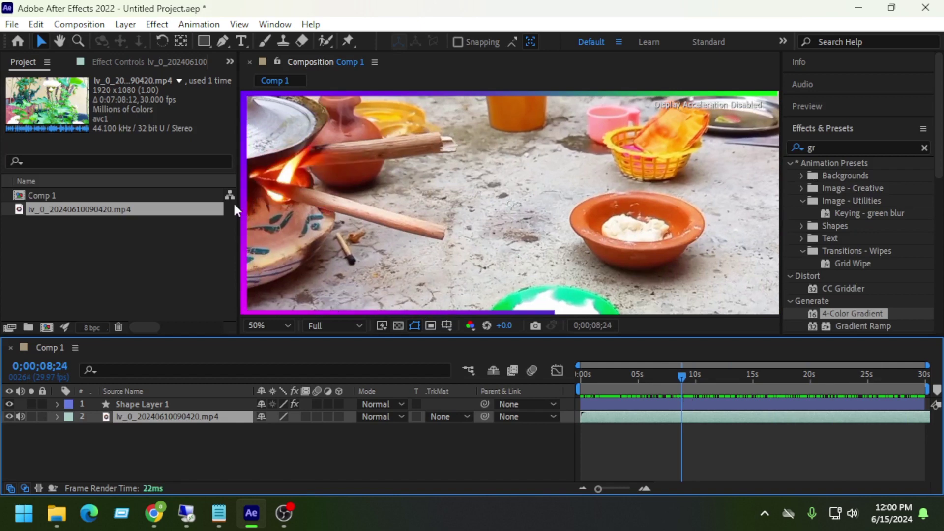
pyautogui.click(243, 206)
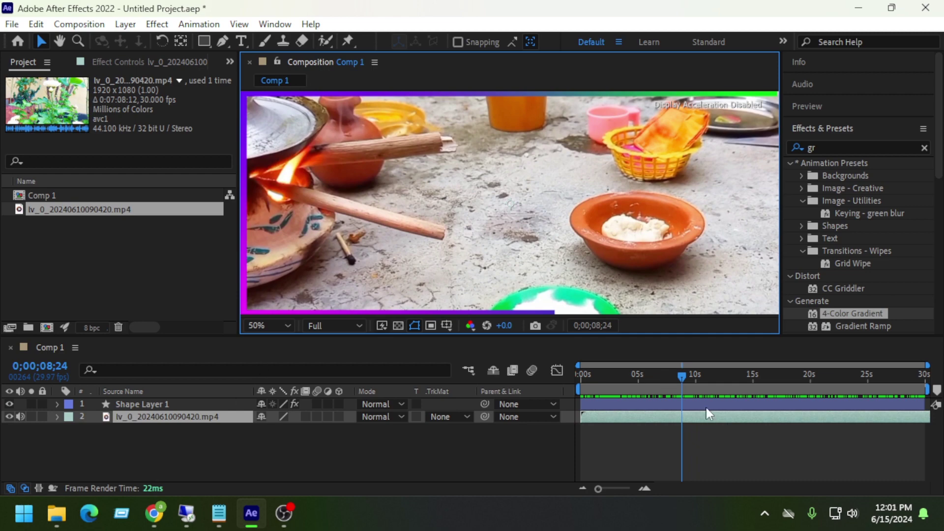
pyautogui.moveTo(683, 375); pyautogui.dragTo(601, 373)
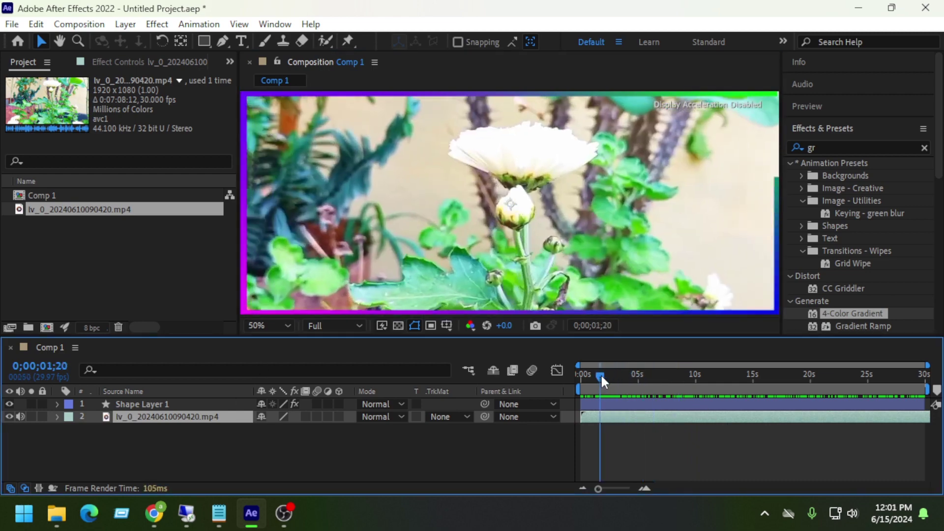
pyautogui.click(800, 374)
pyautogui.moveTo(842, 389); pyautogui.dragTo(580, 376)
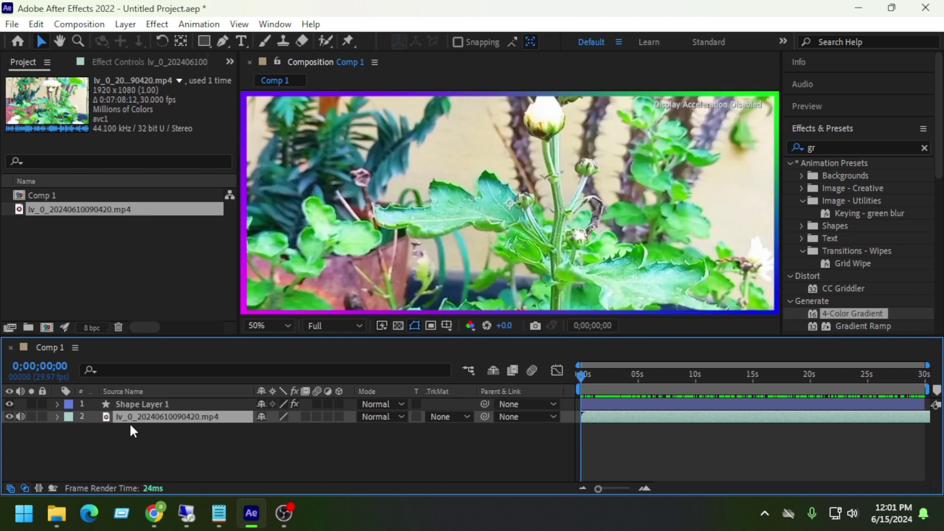
# Delete the video layer from Comp 1 and turn on the transparency grid.
pyautogui.press('Delete')
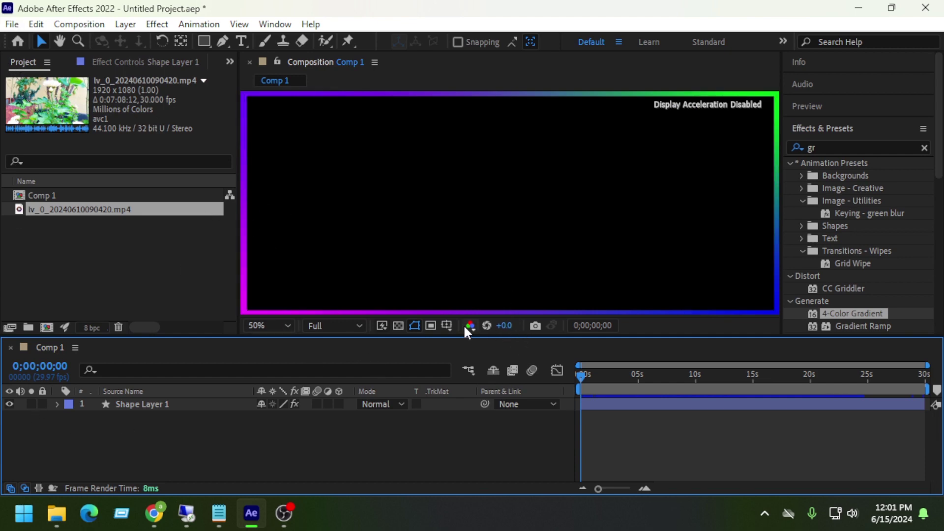
pyautogui.click(399, 326)
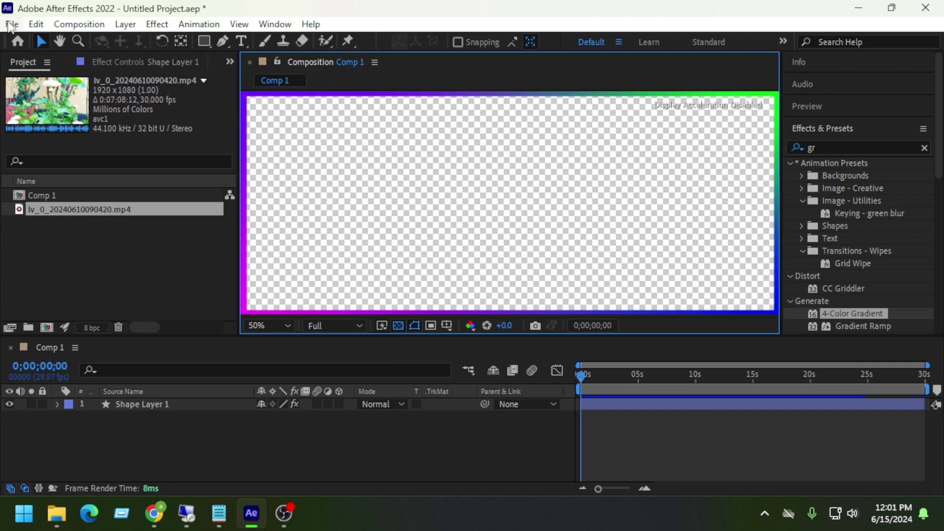
# Add Comp 1 to the render queue.
pyautogui.click(12, 24)
pyautogui.moveTo(67, 25)
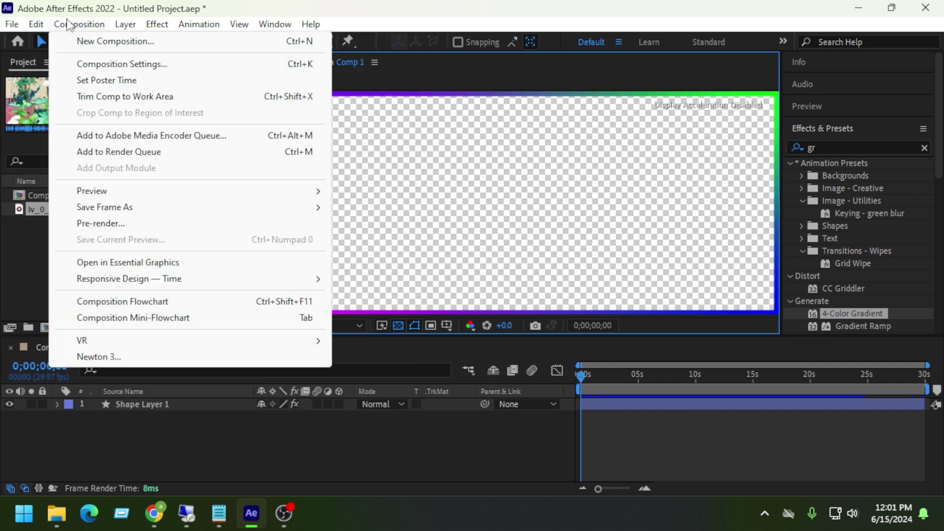
pyautogui.click(142, 152)
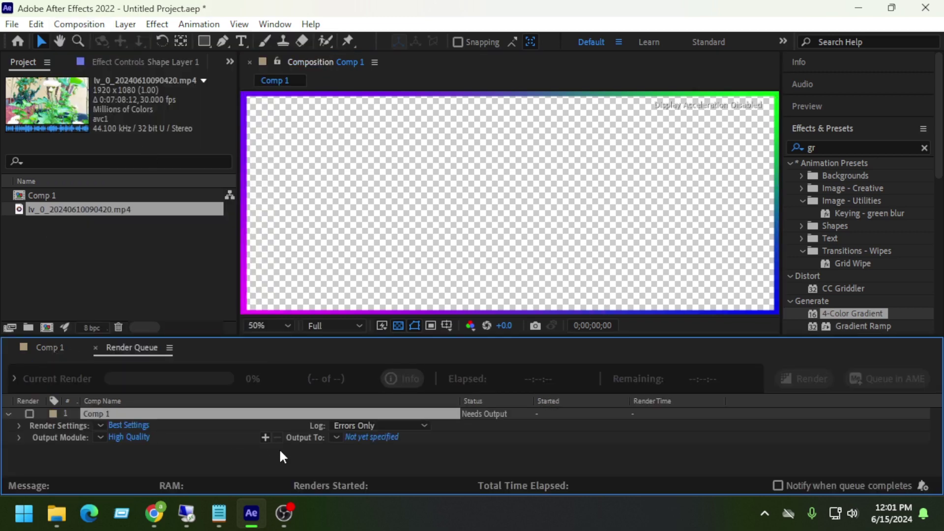
# Examine the output module's channel, depth and color choices and the QuickTime codec options.
pyautogui.click(130, 437)
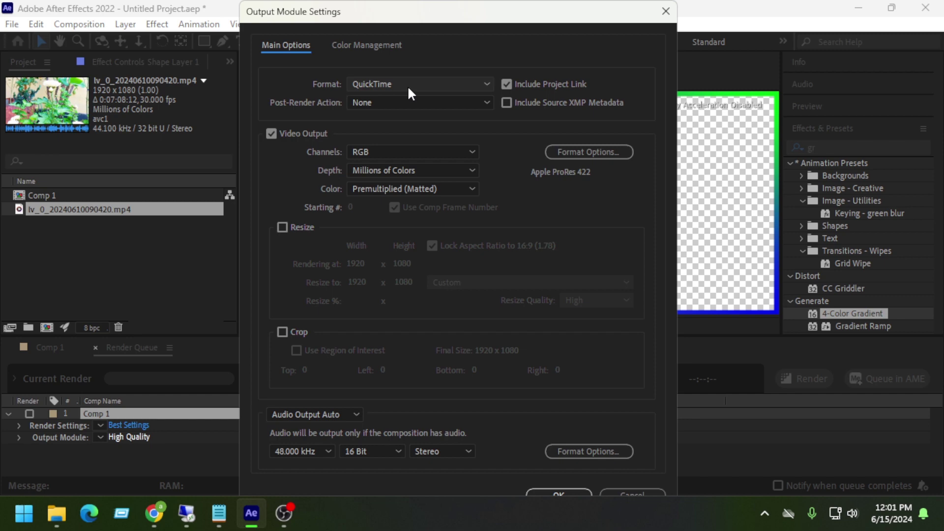
pyautogui.click(407, 151)
pyautogui.click(407, 151)
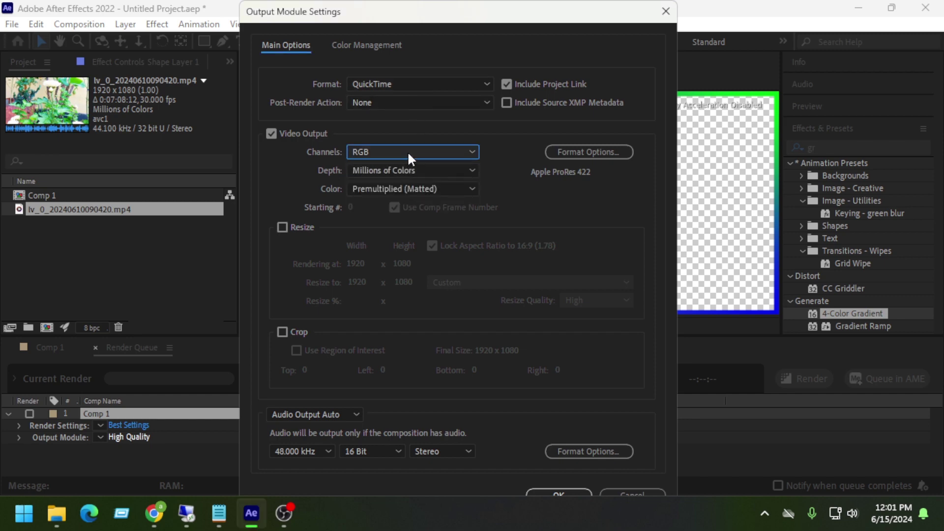
pyautogui.click(407, 151)
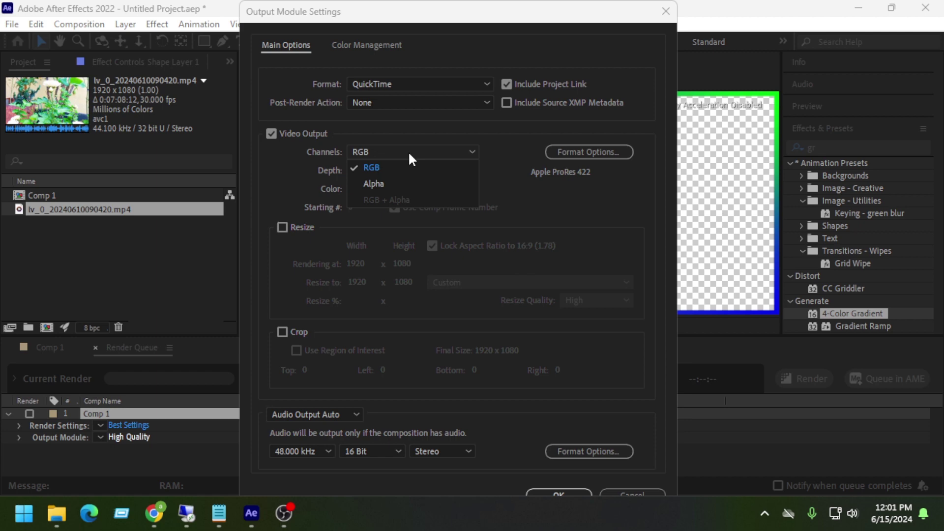
pyautogui.click(409, 151)
pyautogui.click(407, 170)
pyautogui.click(406, 170)
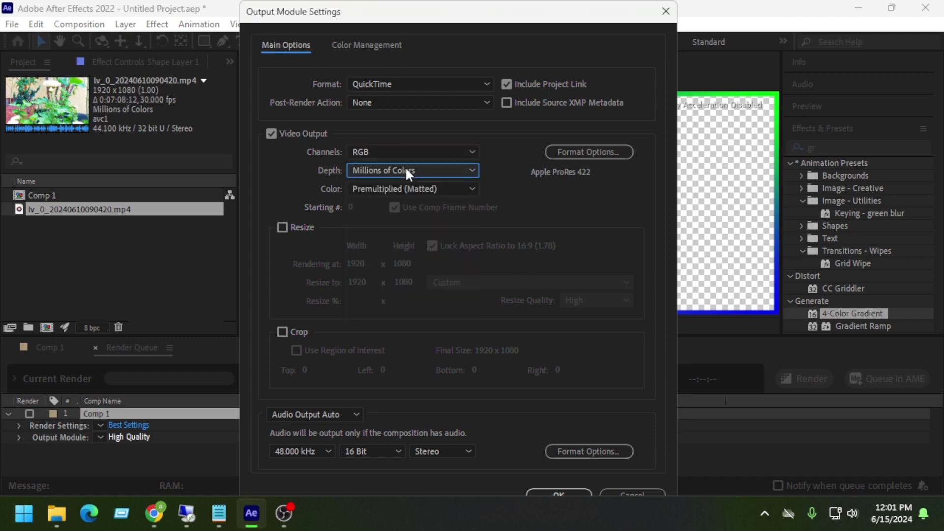
pyautogui.click(408, 189)
pyautogui.click(408, 189)
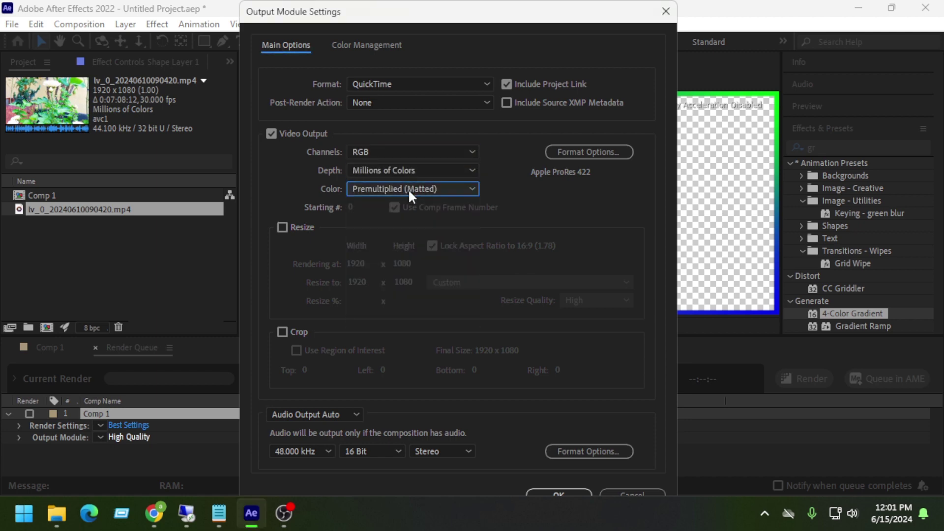
pyautogui.click(594, 155)
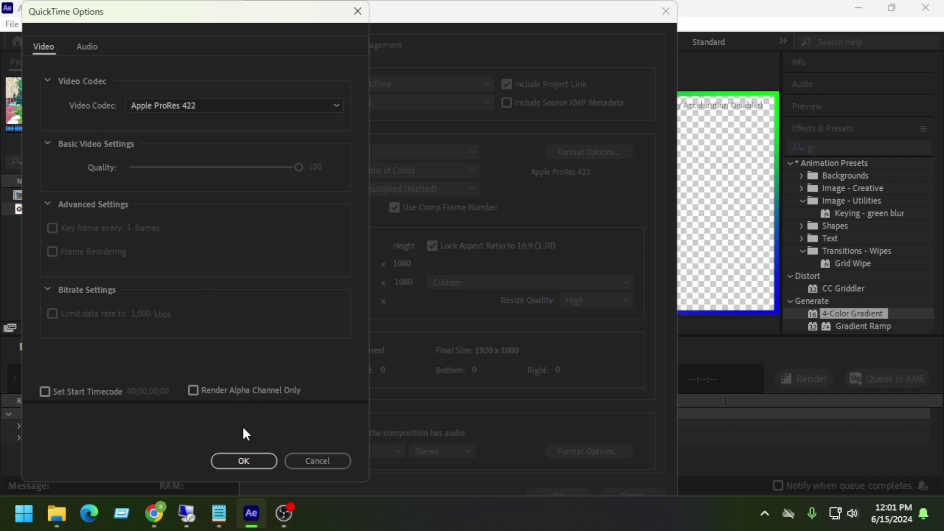
pyautogui.click(321, 460)
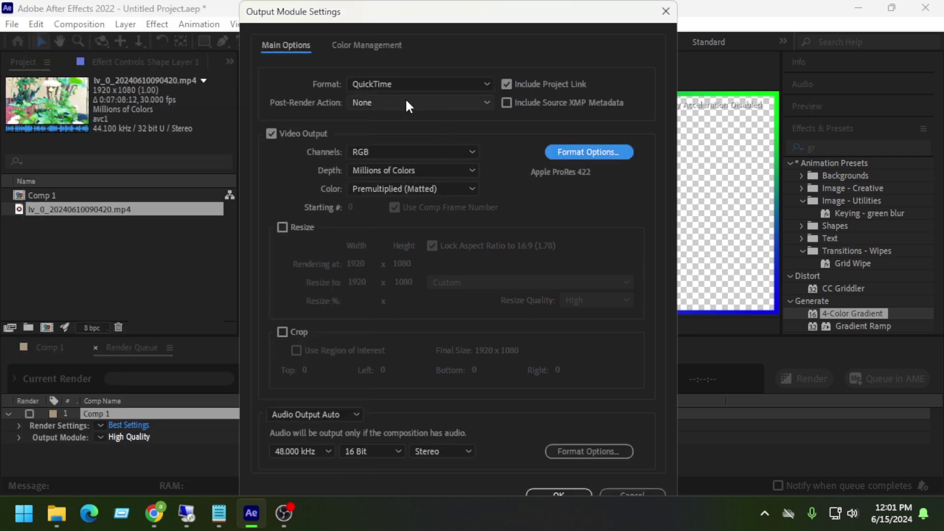
# Set the output module's video channels to Alpha and accept the settings.
pyautogui.click(394, 153)
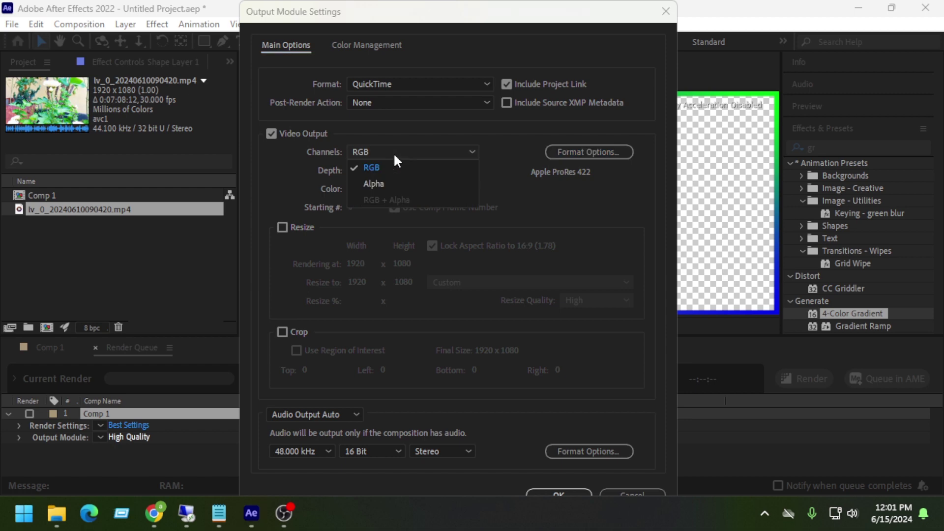
pyautogui.click(374, 185)
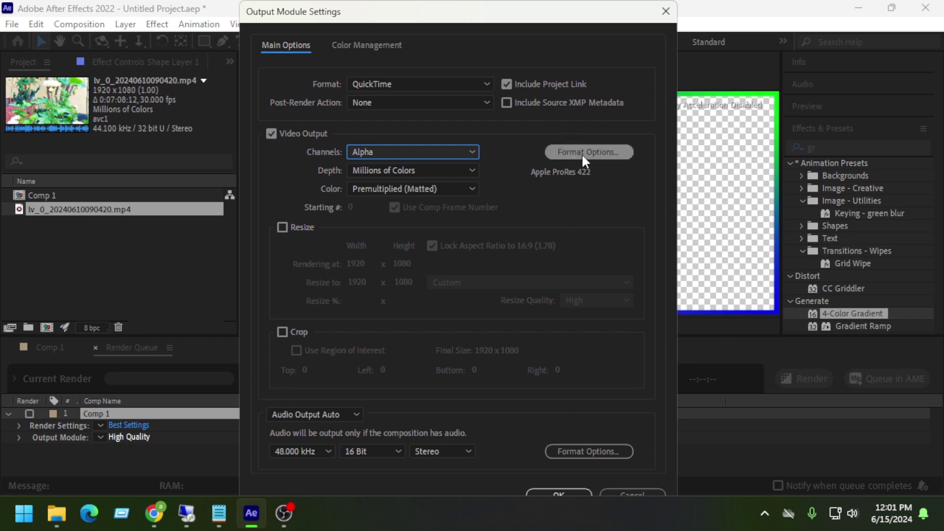
pyautogui.click(559, 493)
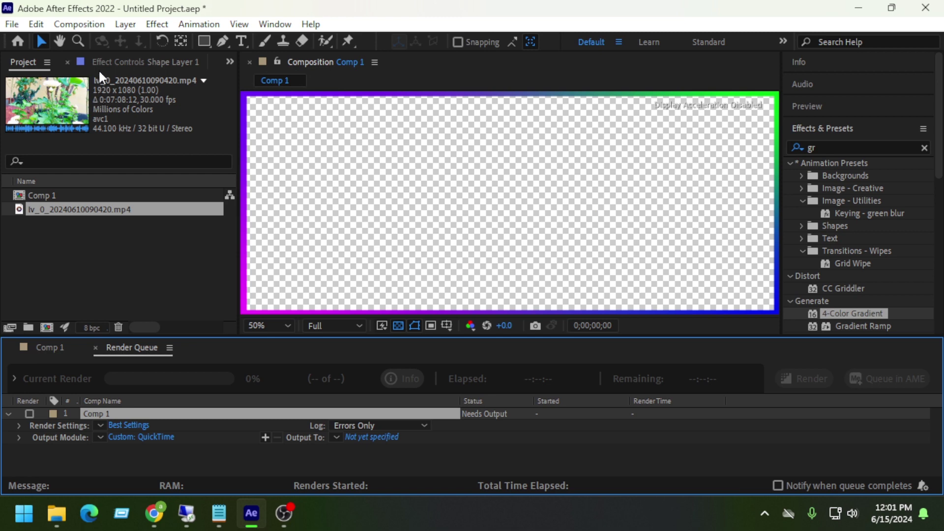
# Reopen the output module settings and review the available formats, channels, color depths and color options.
pyautogui.click(141, 437)
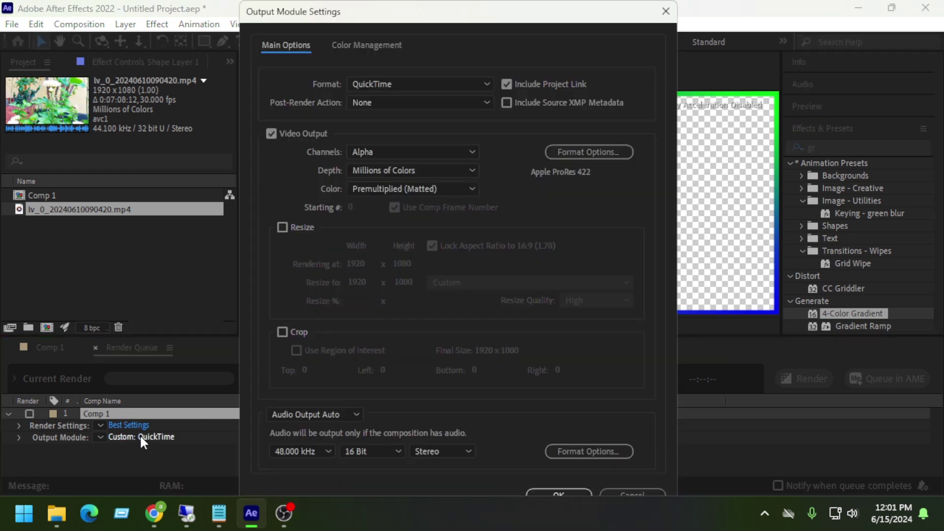
pyautogui.click(455, 150)
pyautogui.click(455, 148)
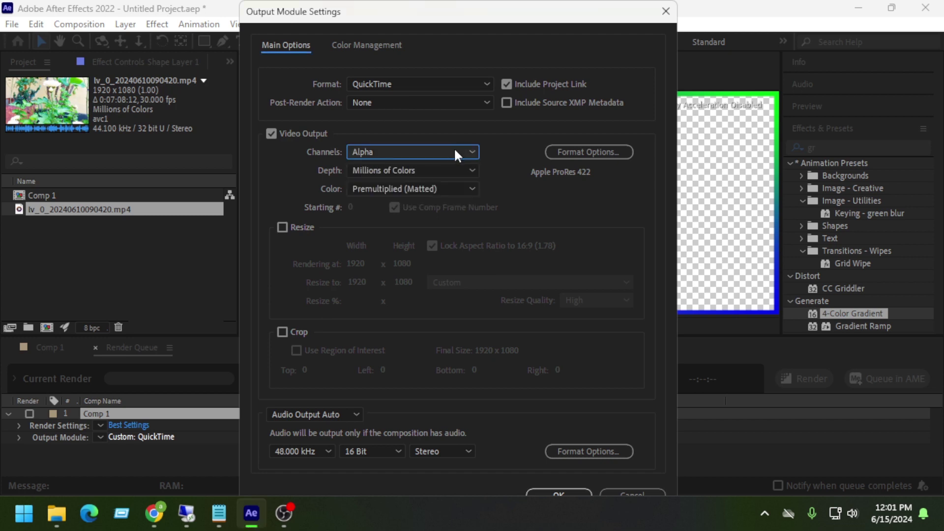
pyautogui.click(450, 189)
pyautogui.click(450, 189)
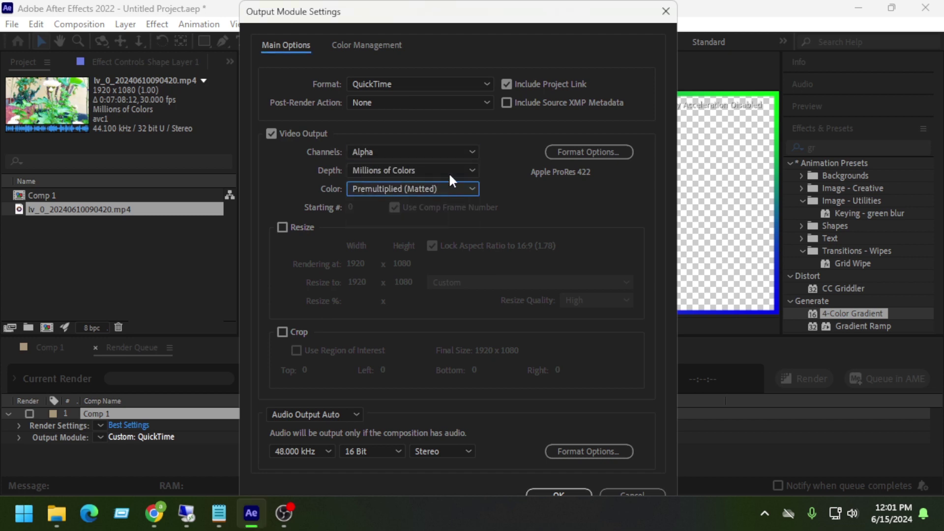
pyautogui.click(471, 81)
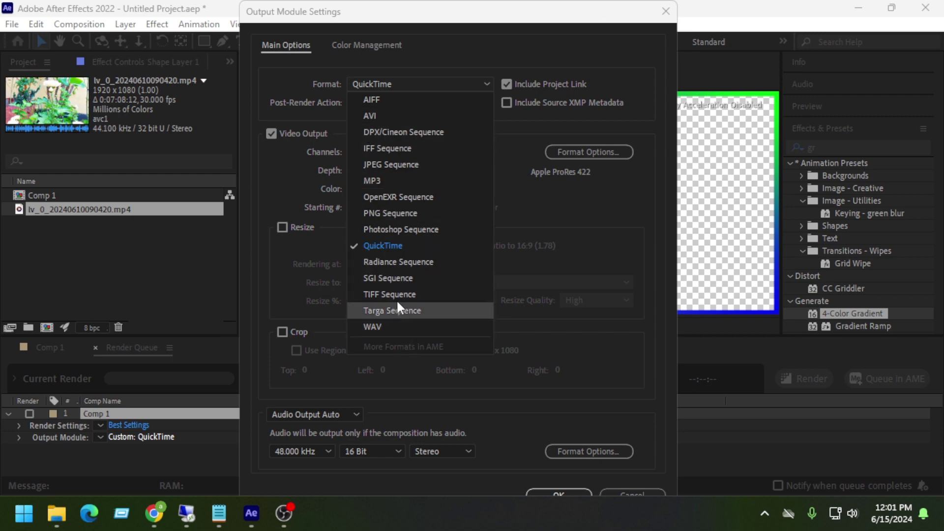
pyautogui.click(613, 226)
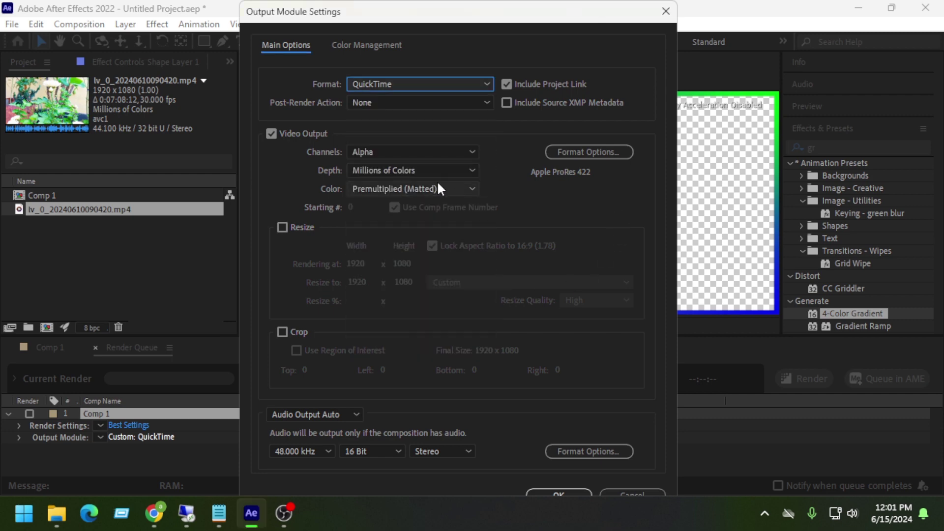
pyautogui.click(404, 171)
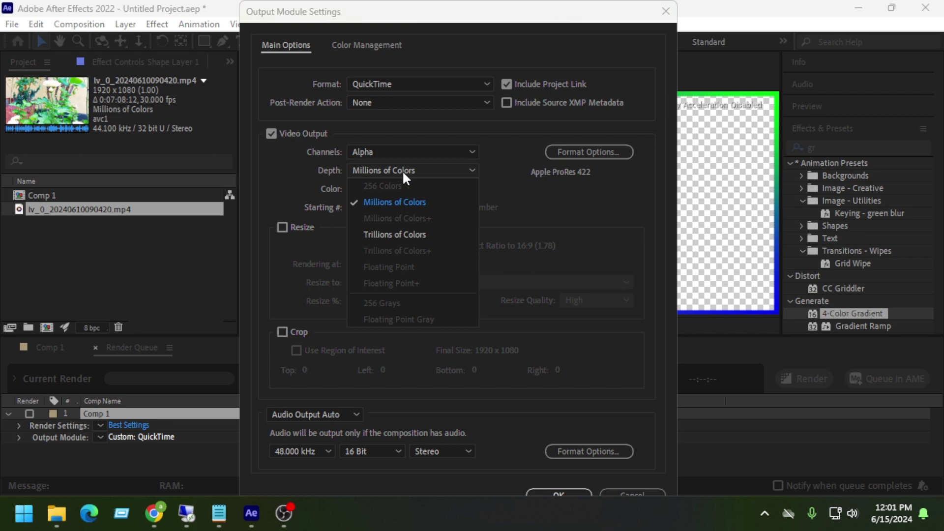
pyautogui.click(402, 170)
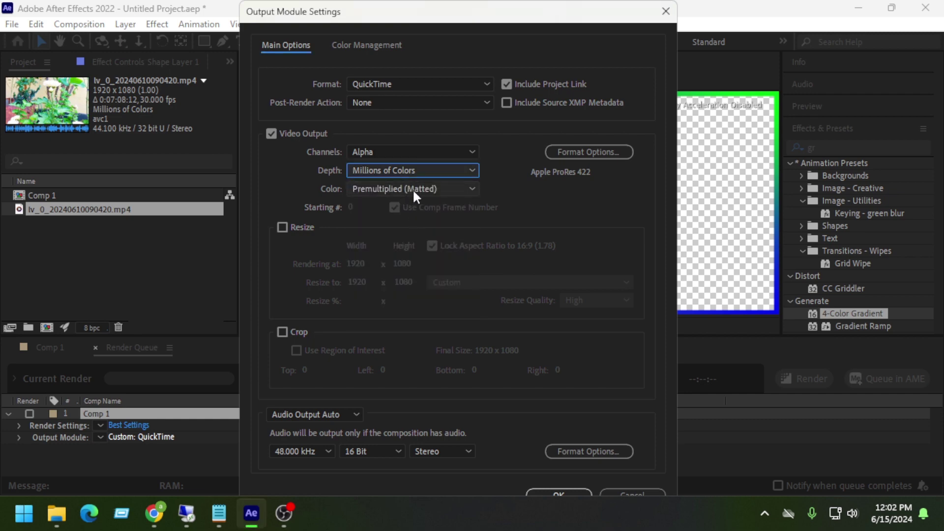
pyautogui.click(412, 189)
pyautogui.click(413, 189)
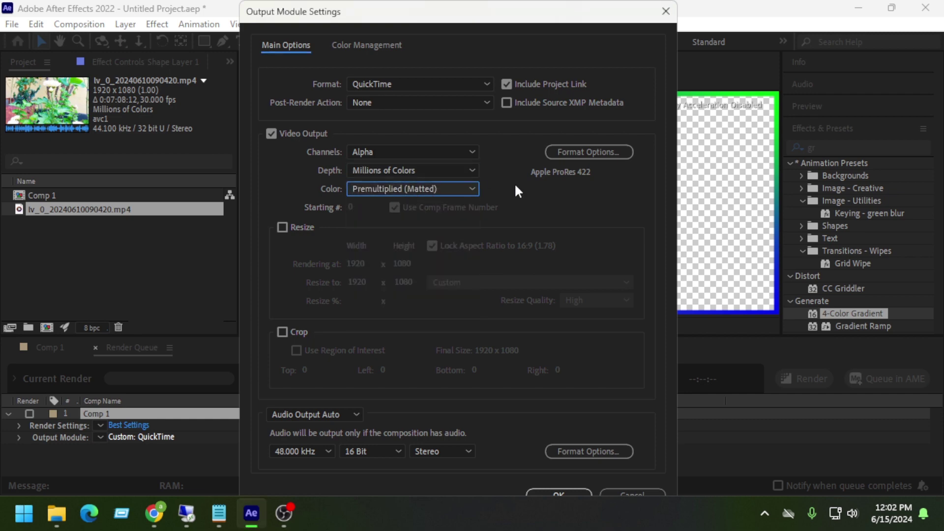
# Set the QuickTime video codec to Animation and accept the output module settings.
pyautogui.click(595, 153)
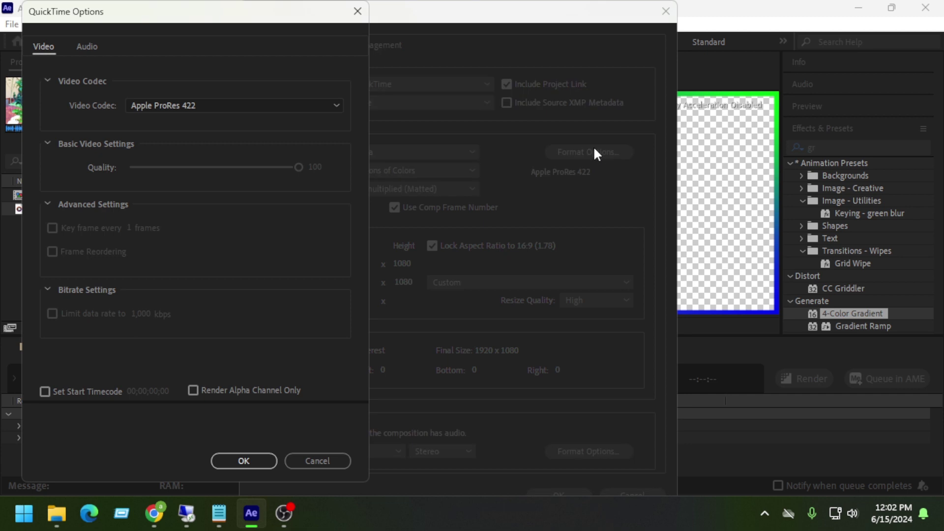
pyautogui.click(185, 104)
pyautogui.click(170, 122)
pyautogui.click(246, 459)
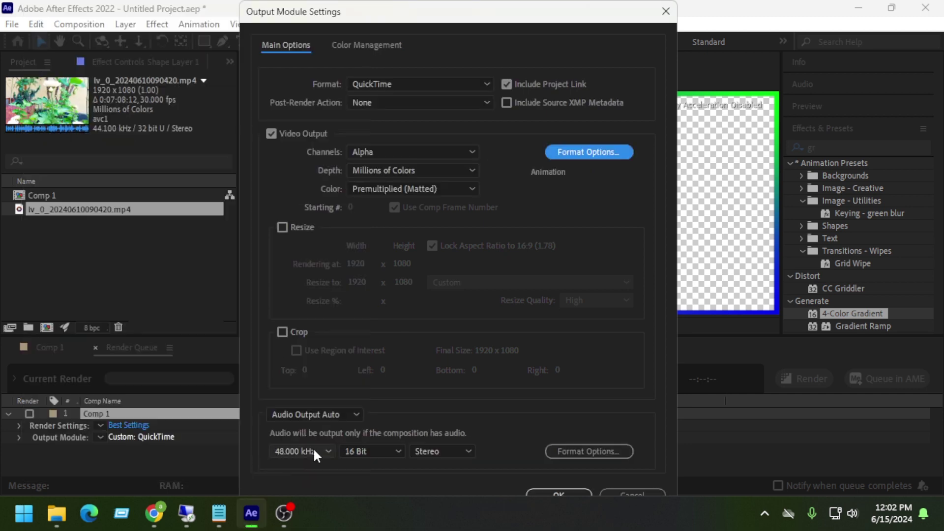
pyautogui.click(562, 496)
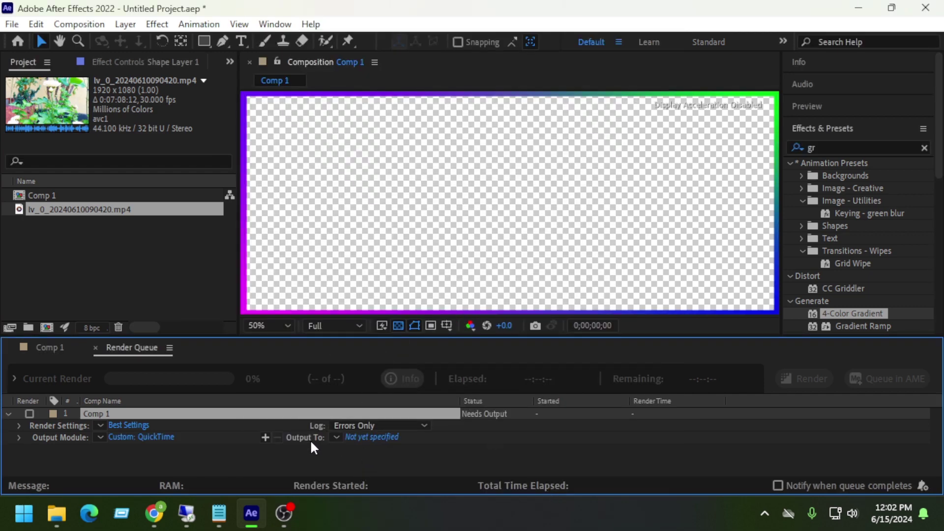
# Set the render output to Comp 1.mov on the Desktop and start rendering.
pyautogui.click(381, 438)
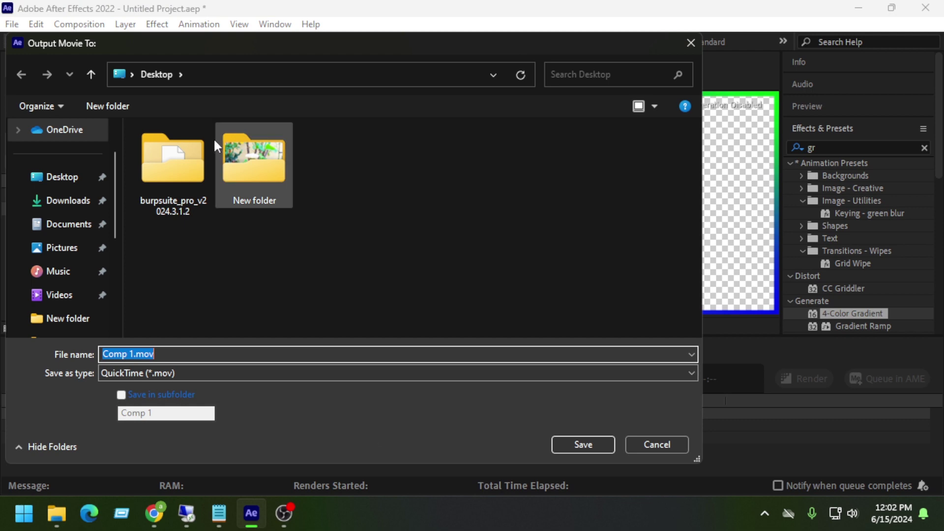
pyautogui.click(66, 178)
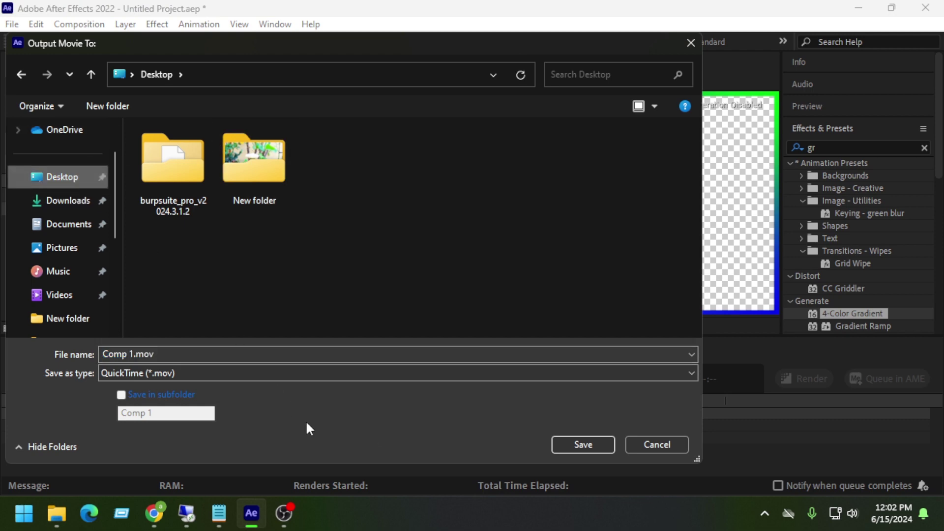
pyautogui.click(585, 446)
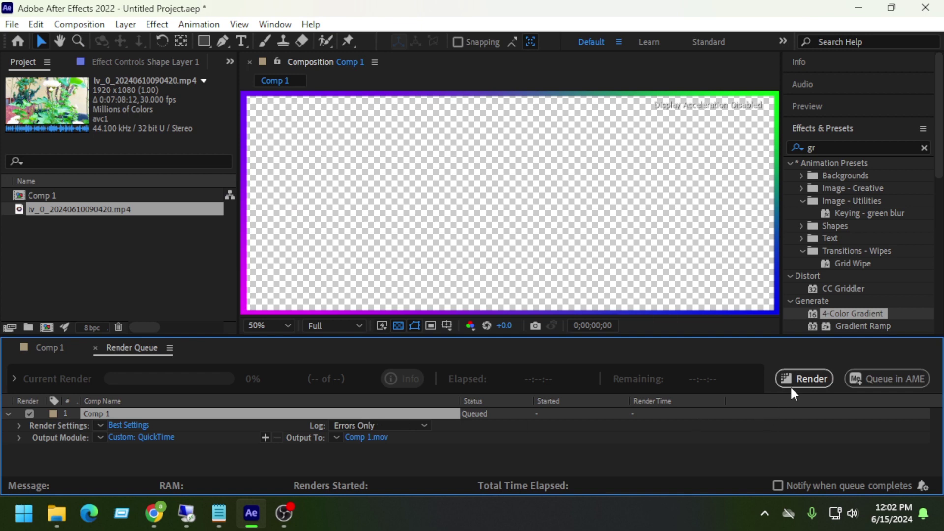
pyautogui.click(794, 383)
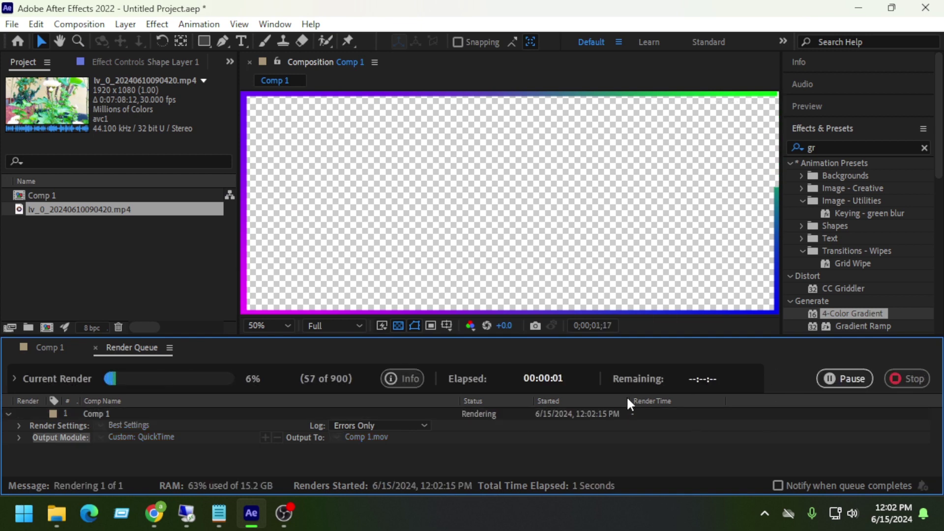